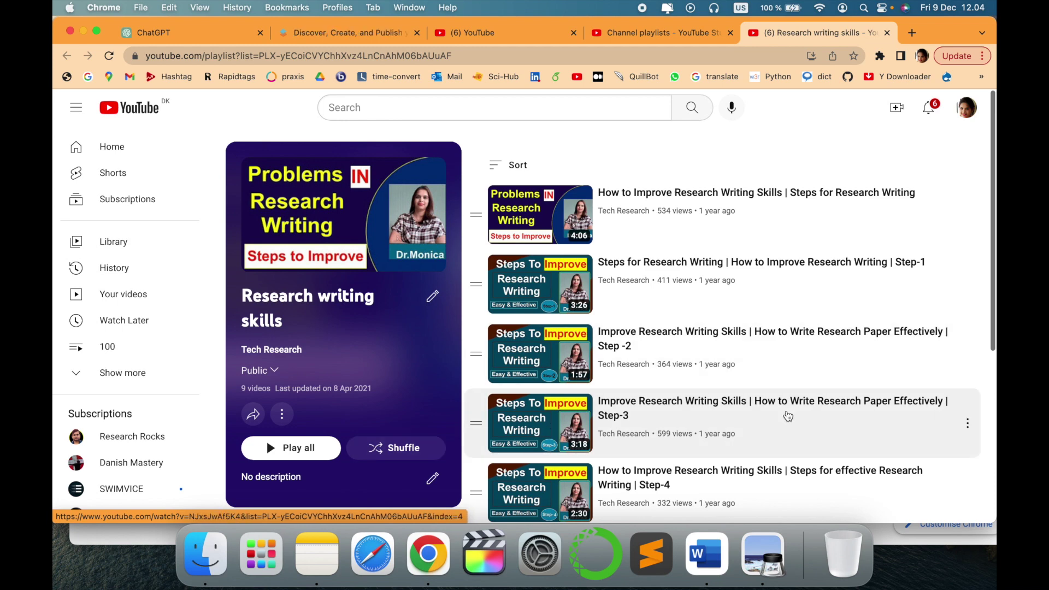
Step: Scroll through the nine-video 'Research writing skills' playlist on YouTube
scroll(787, 417, "down", 1)
scroll(787, 416, "up", 1)
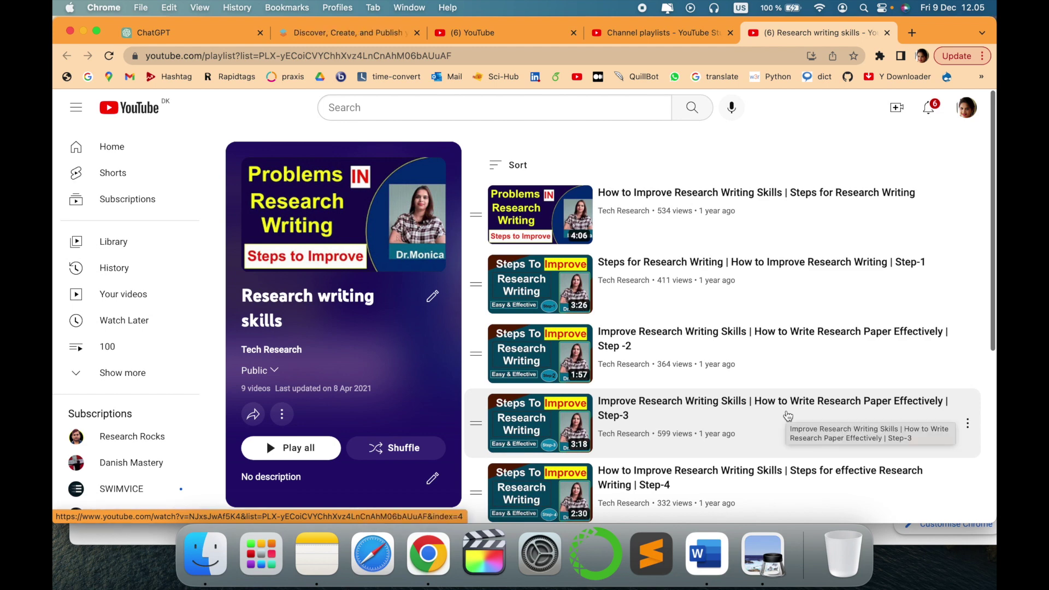
scroll(872, 244, "down", 1)
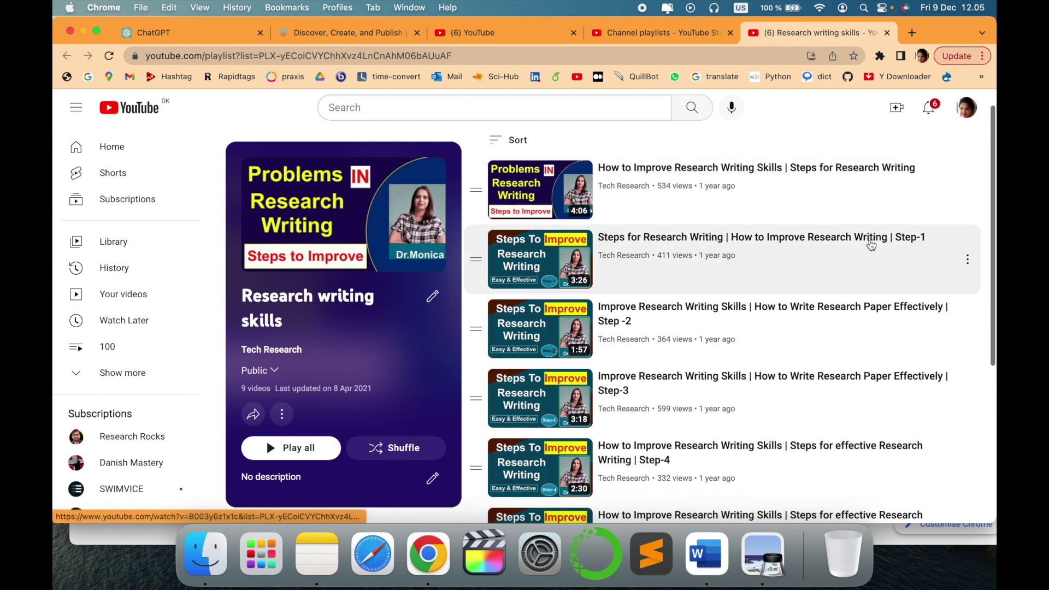
scroll(872, 245, "down", 1)
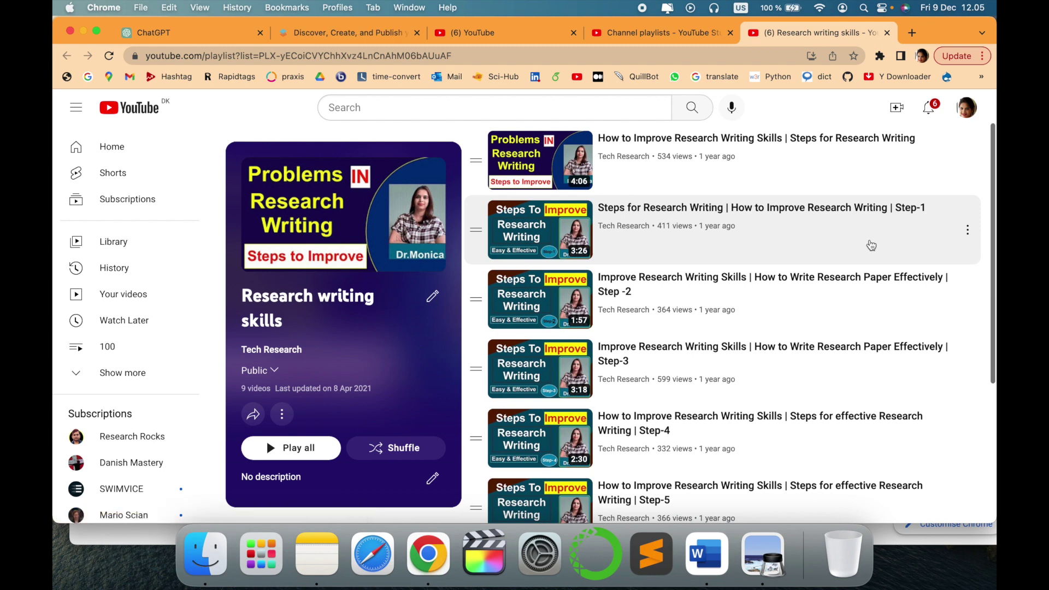
scroll(872, 244, "down", 1)
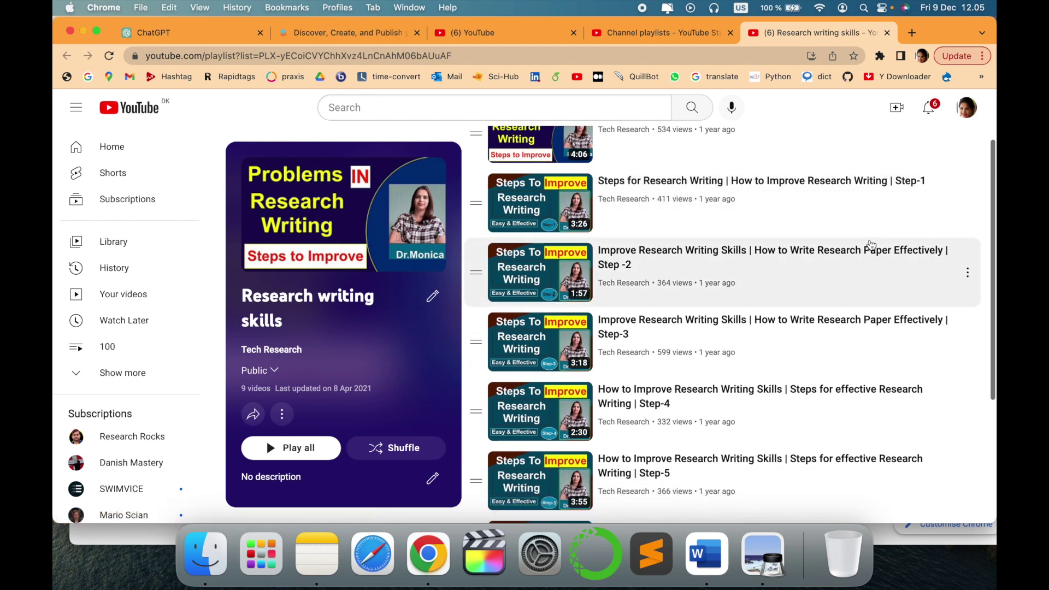
scroll(871, 244, "down", 5)
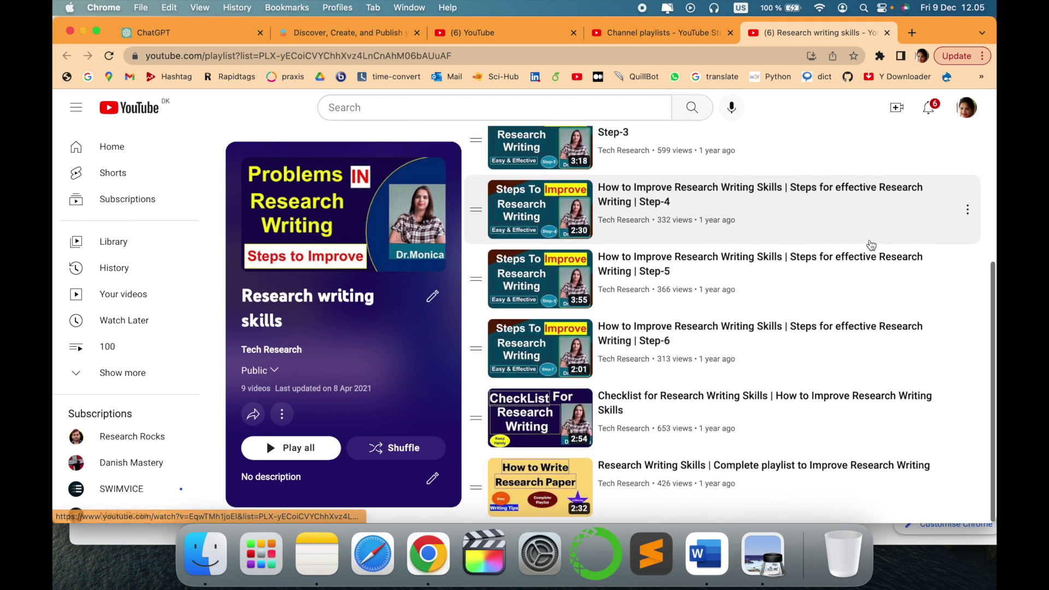
scroll(871, 245, "up", 7)
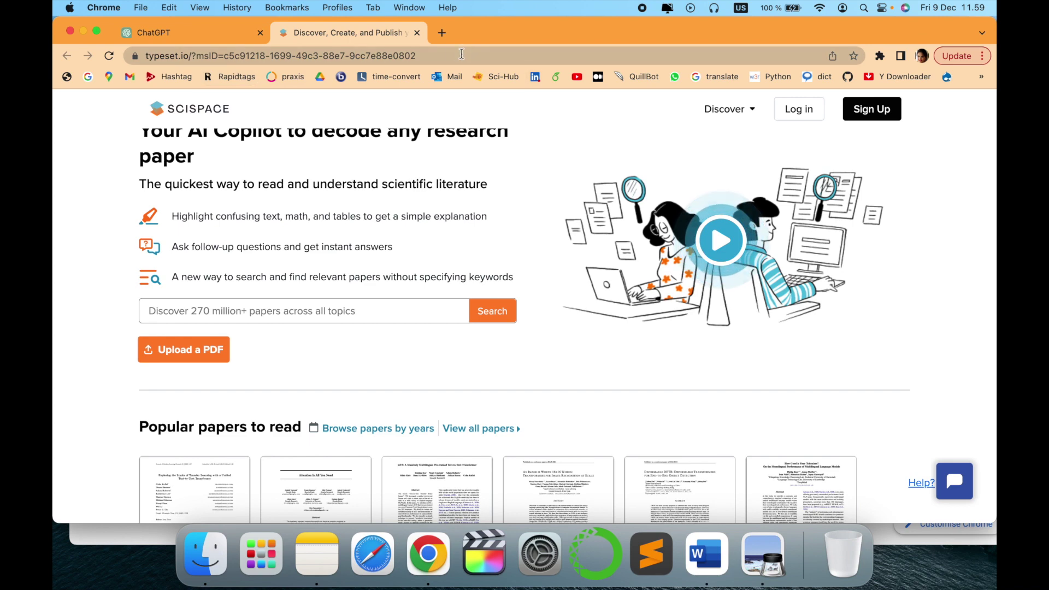
left_click(486, 56)
scroll(535, 192, "up", 2)
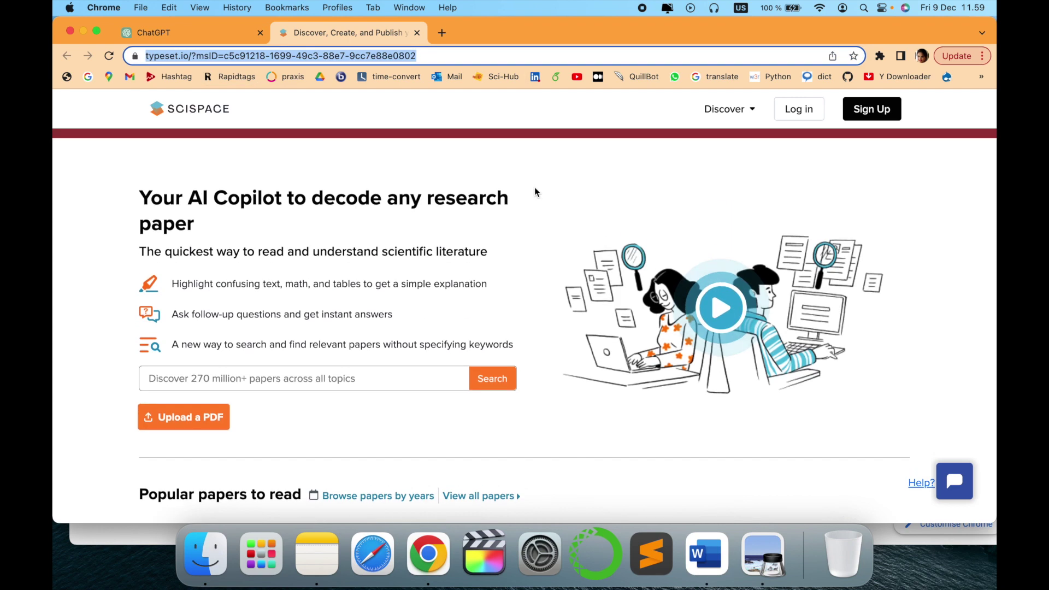
scroll(535, 192, "down", 3)
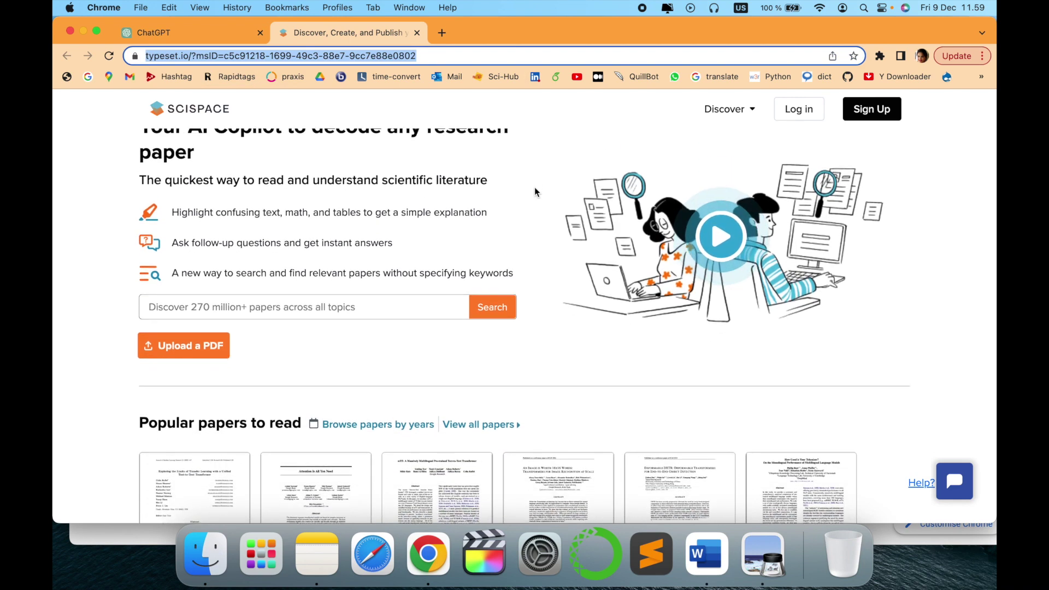
scroll(535, 192, "up", 3)
scroll(535, 191, "down", 10)
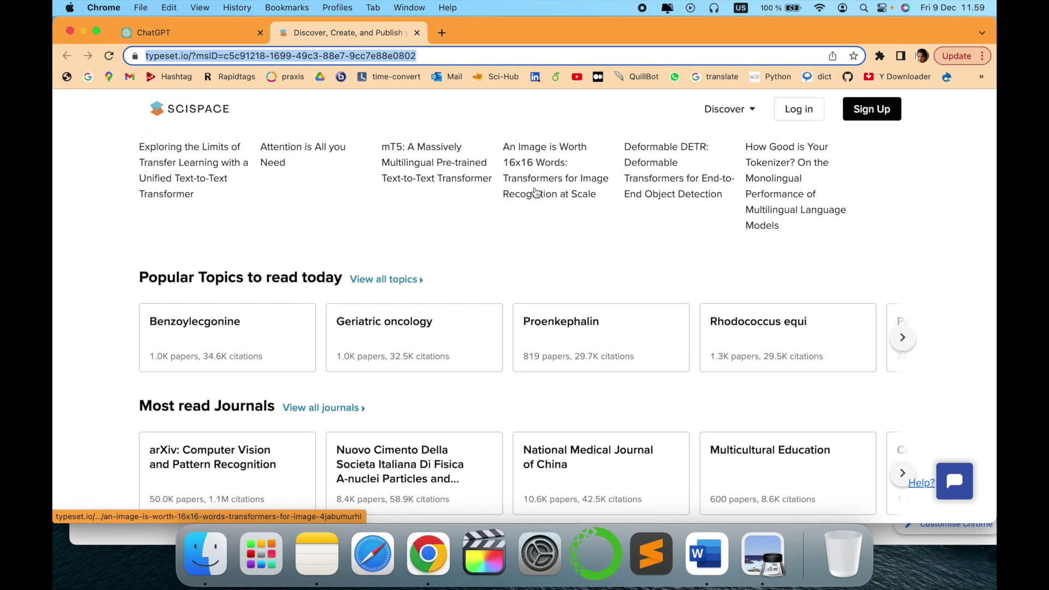
scroll(535, 192, "up", 10)
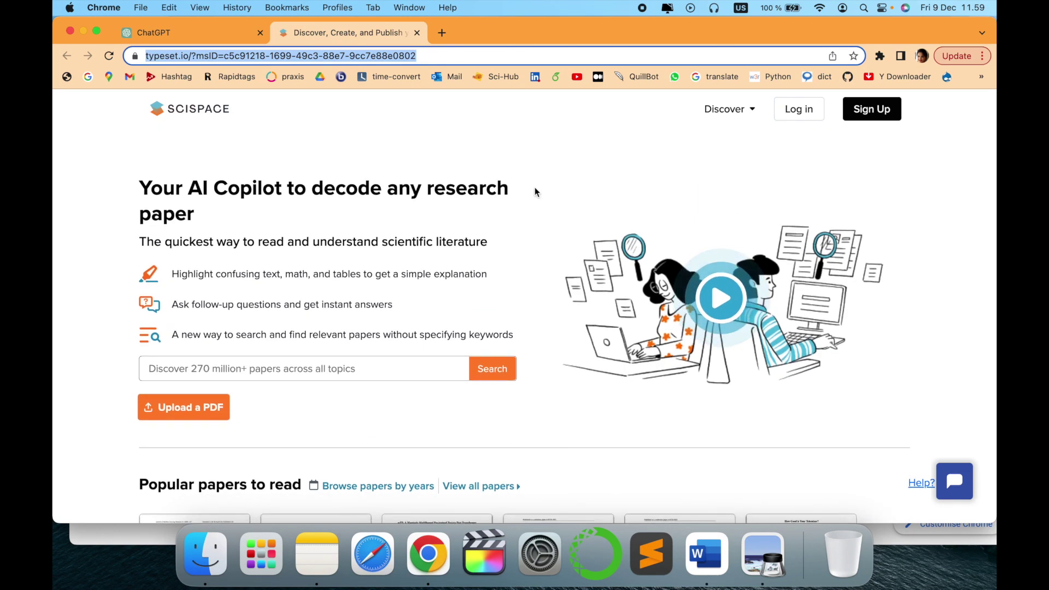
left_click(535, 192)
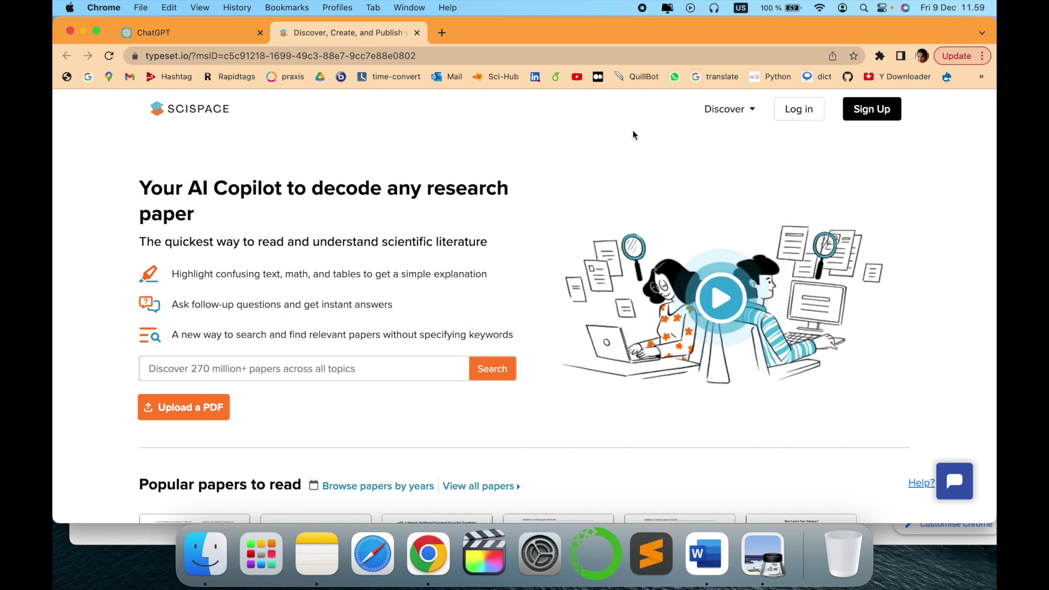
scroll(634, 135, "down", 1)
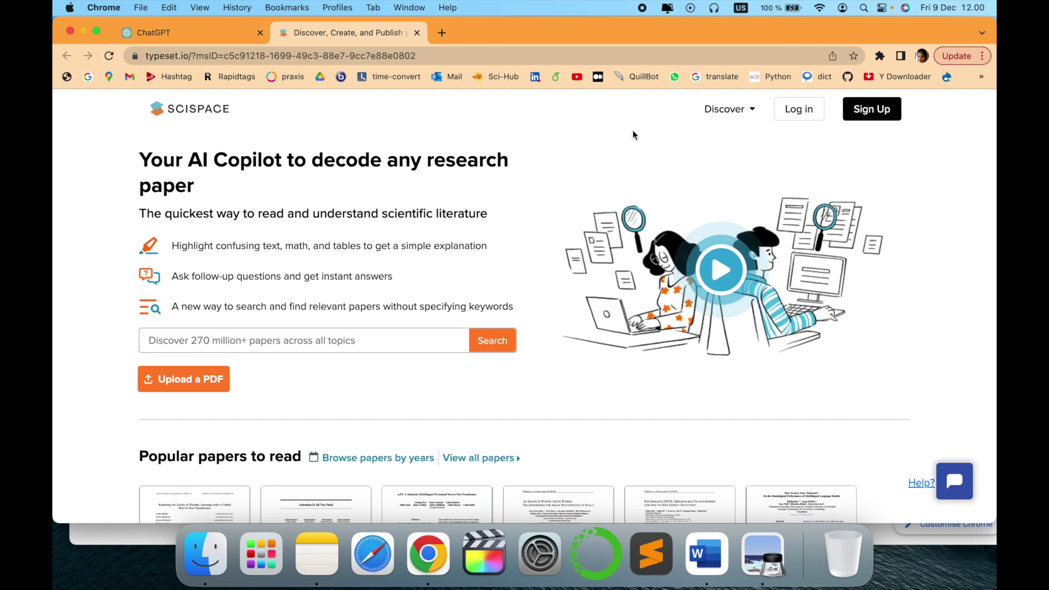
left_click(138, 215)
left_click_drag(138, 215, 520, 214)
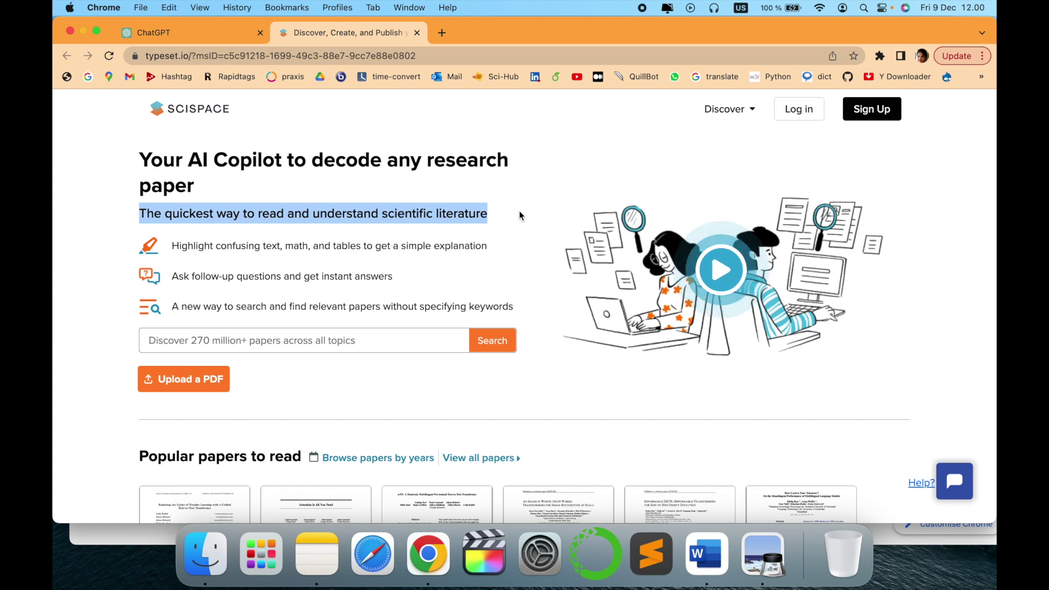
left_click_drag(171, 246, 500, 247)
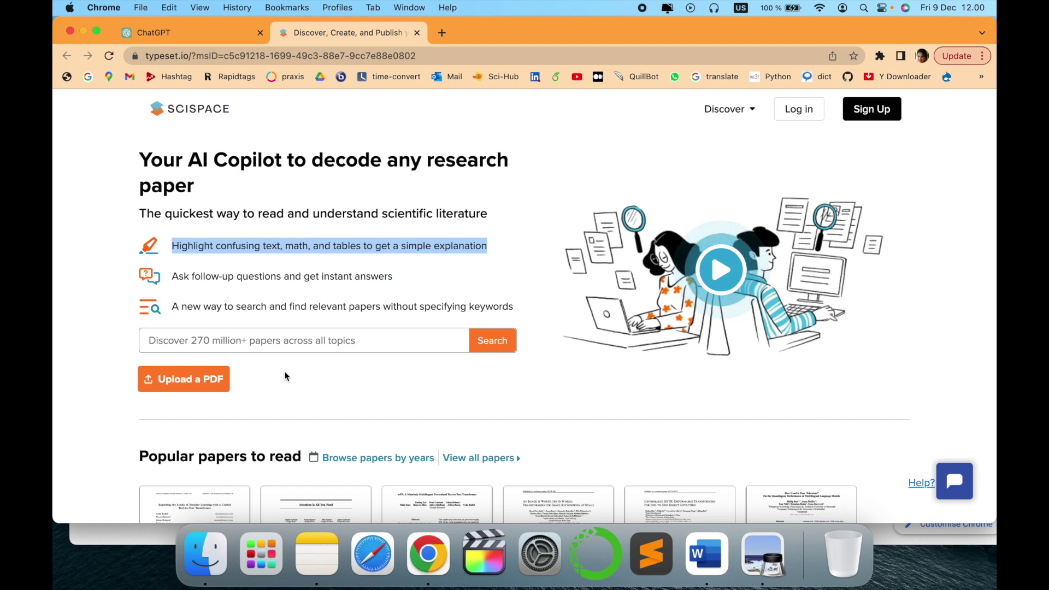
scroll(286, 375, "down", 1)
Step: Sign in to SciSpace with a Google account through the Upload a PDF prompt
left_click(217, 370)
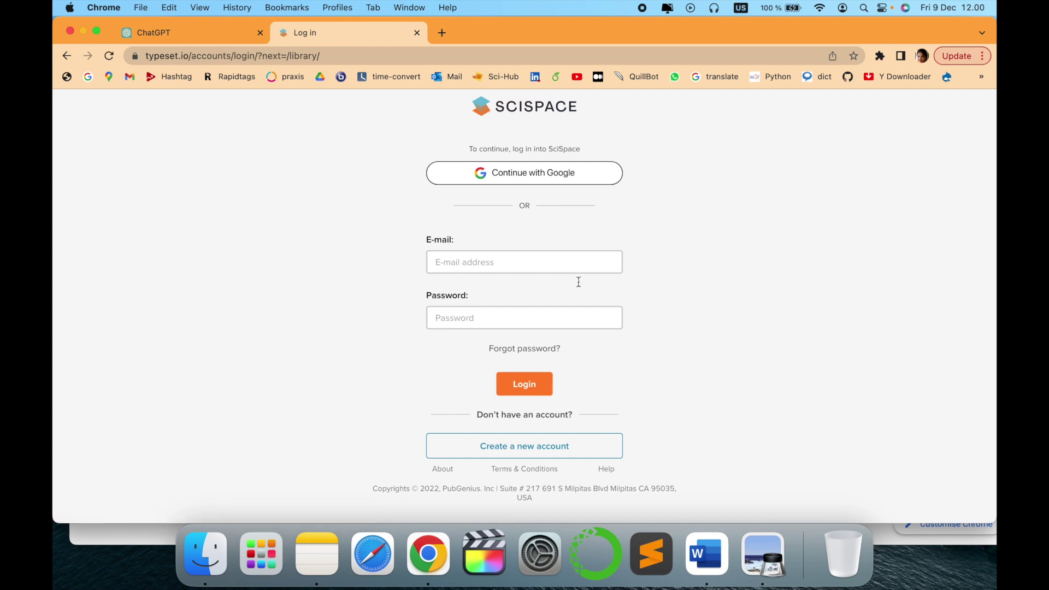
left_click(592, 173)
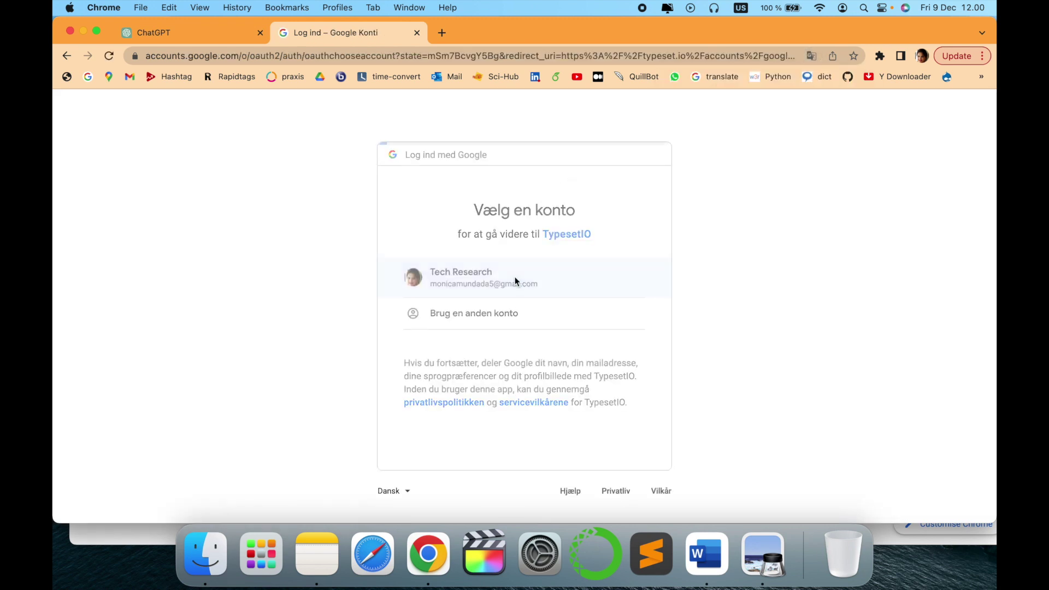
left_click(515, 278)
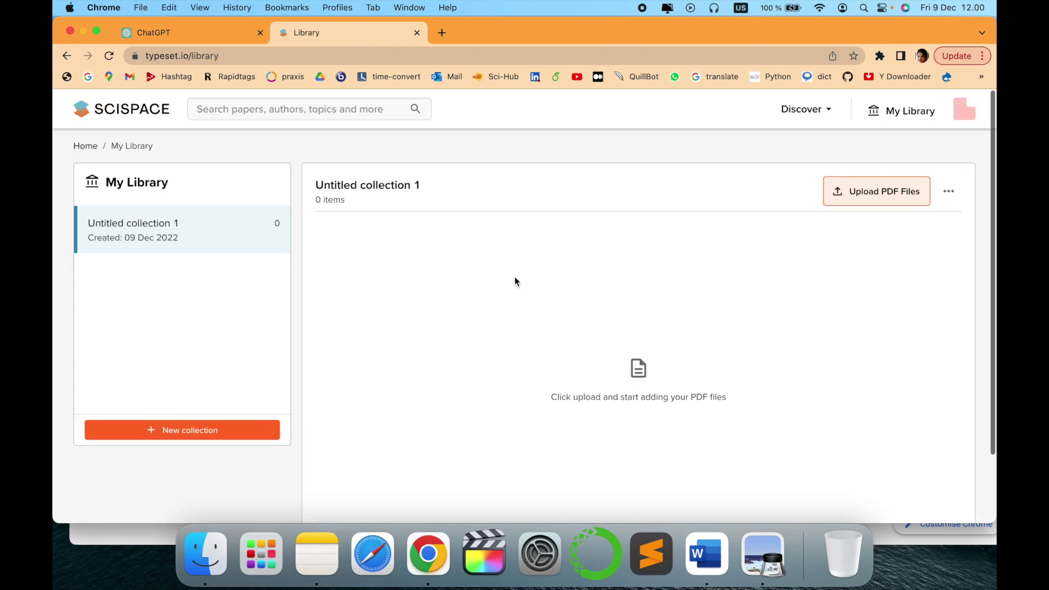
Step: Open and close the Upload PDF Files dialog in the empty 'Untitled collection 1'
left_click(846, 191)
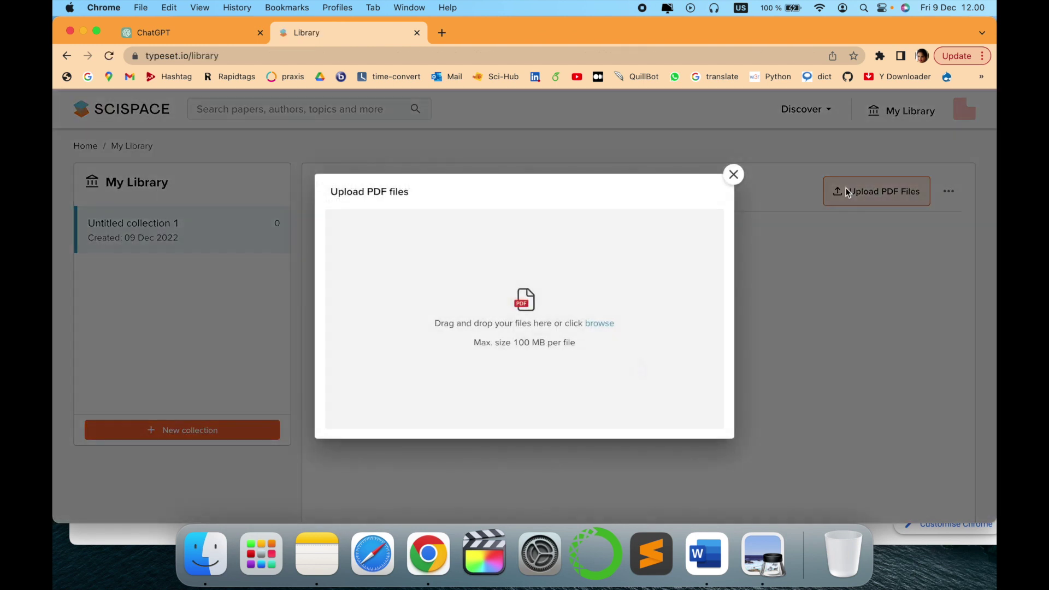
left_click(734, 174)
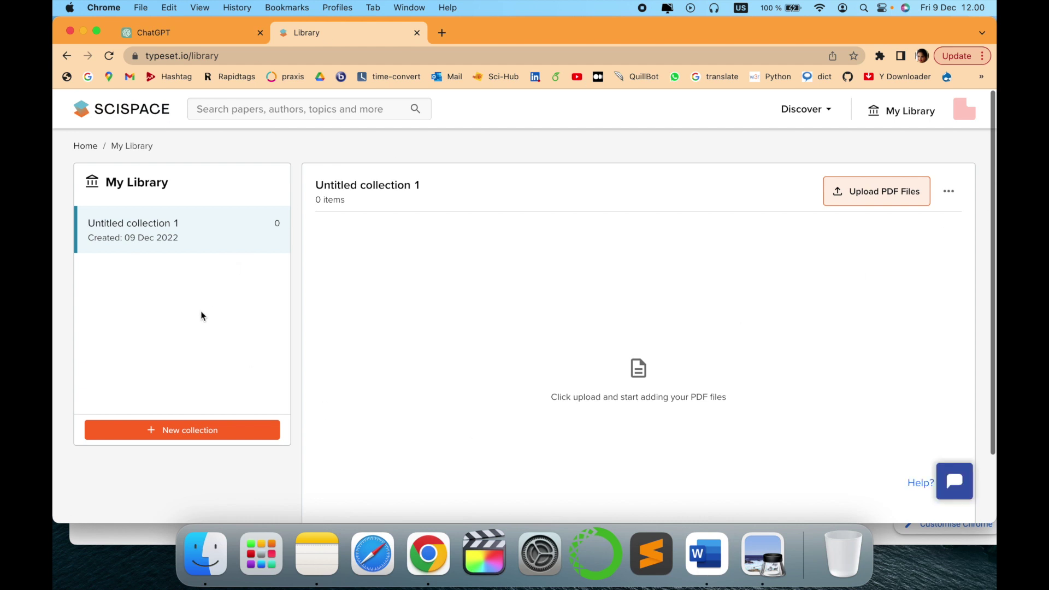
left_click(901, 200)
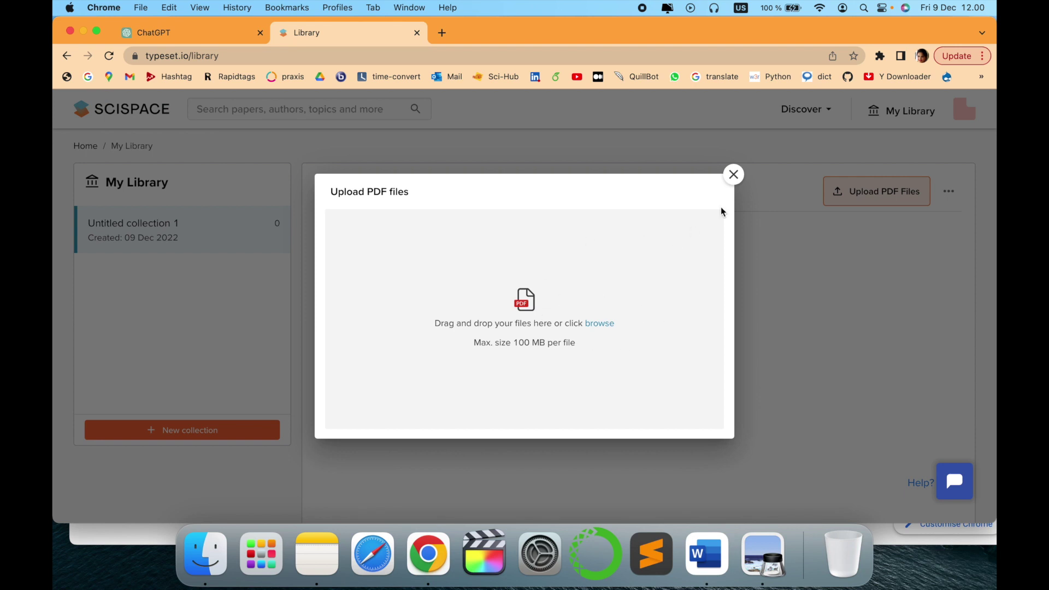
left_click(740, 175)
scroll(888, 307, "down", 3)
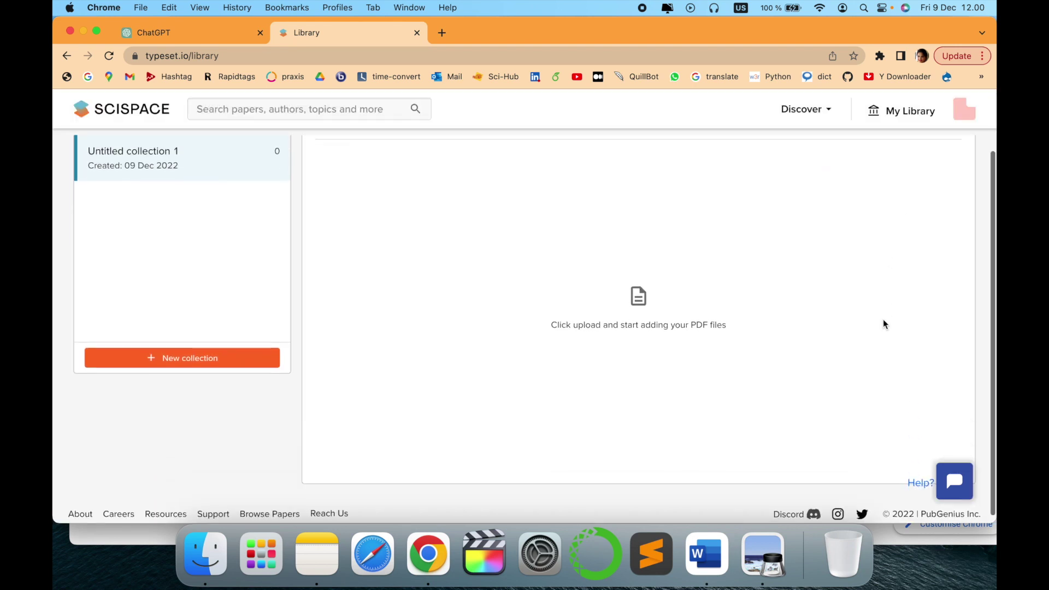
scroll(885, 324, "up", 3)
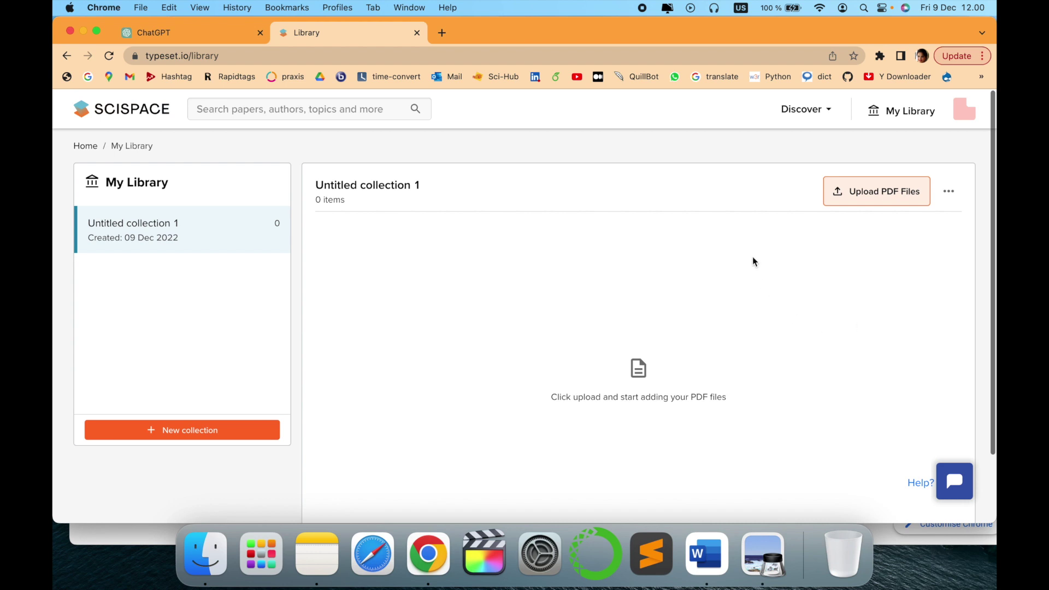
Step: Return to the SciSpace home page and open 'Attention Is All You Need' from Popular papers
left_click(86, 146)
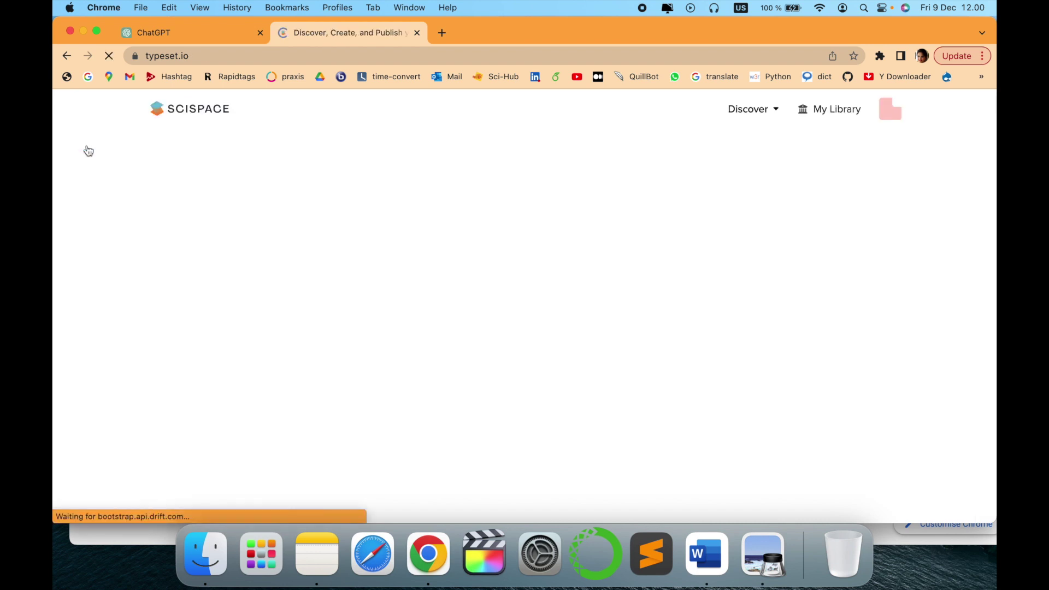
scroll(339, 390, "down", 3)
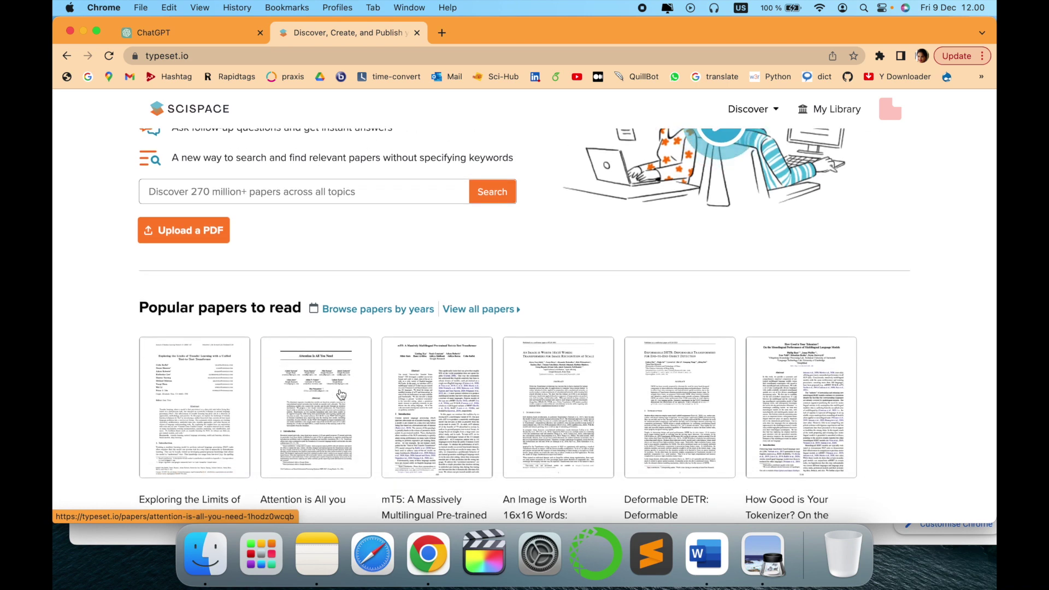
scroll(341, 394, "up", 2)
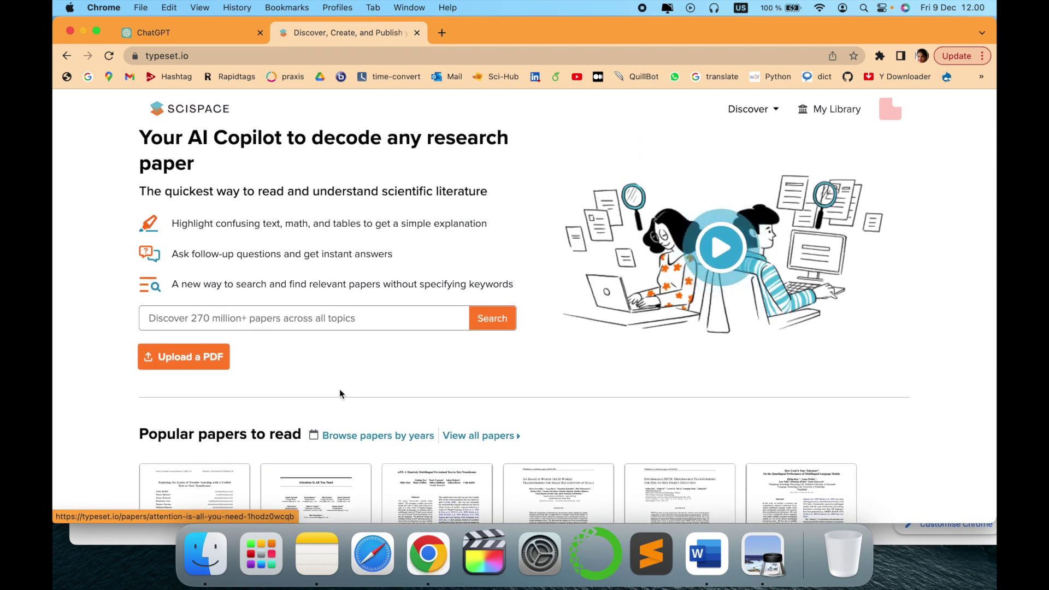
scroll(340, 389, "down", 4)
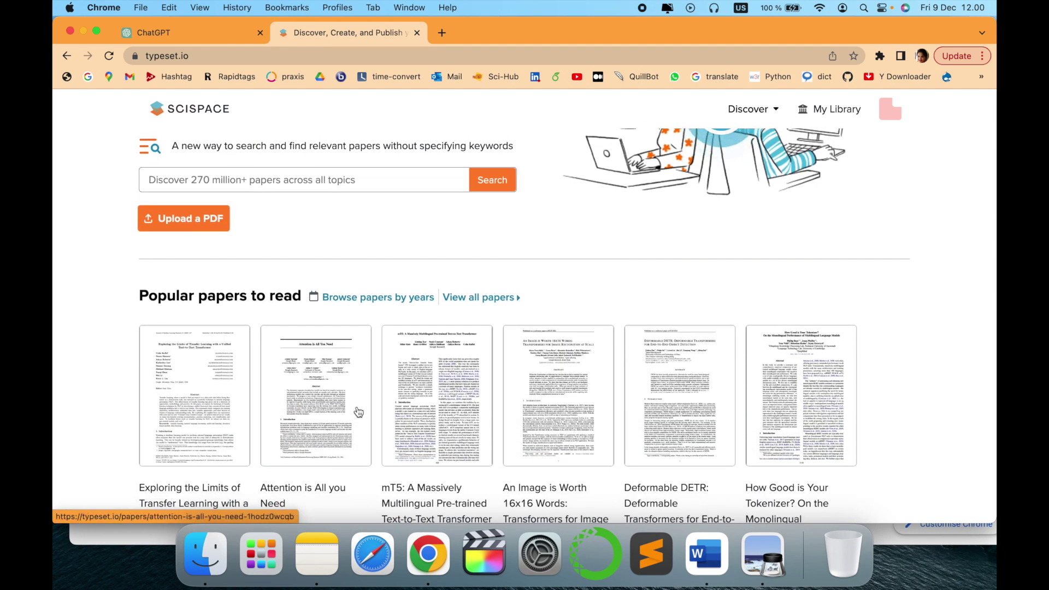
left_click(312, 413)
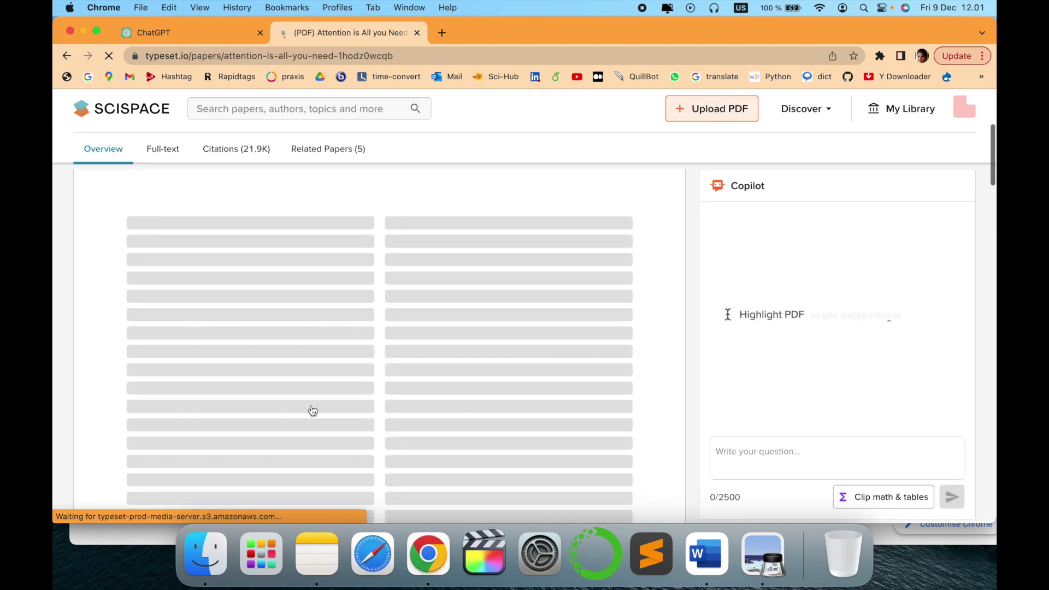
Step: Scroll the paper's PDF down to its Abstract
scroll(312, 412, "down", 3)
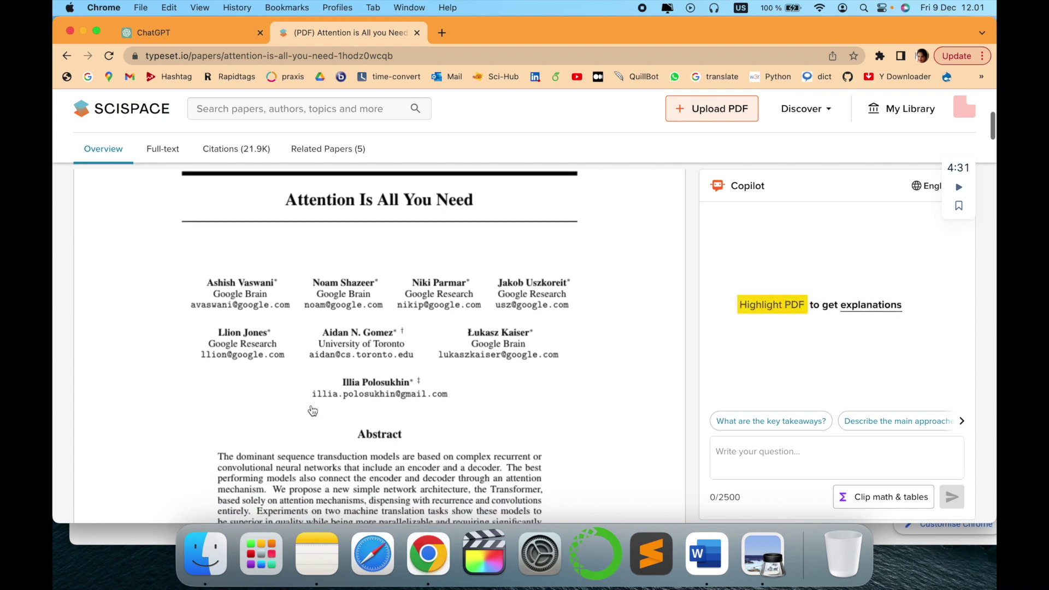
scroll(313, 411, "down", 4)
scroll(313, 411, "down", 2)
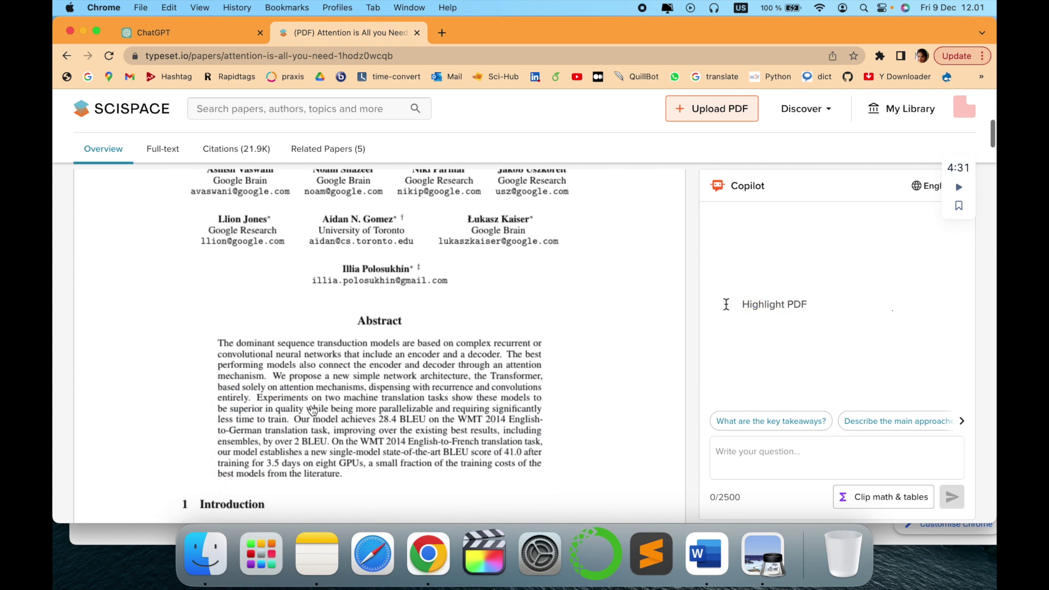
scroll(312, 411, "up", 3)
scroll(313, 411, "up", 6)
scroll(313, 411, "down", 8)
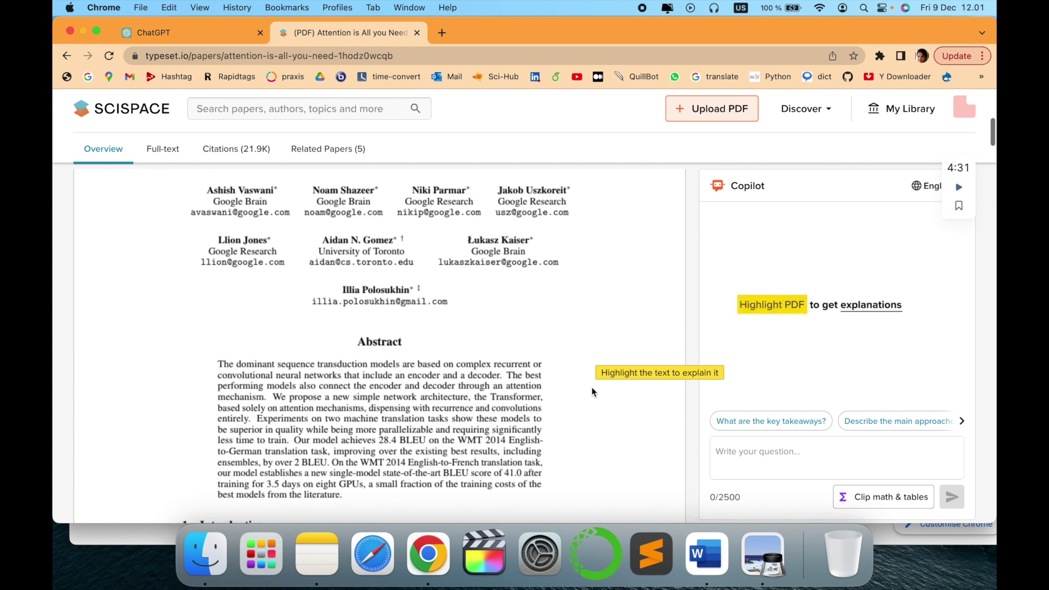
scroll(580, 385, "down", 2)
scroll(716, 423, "right", 3)
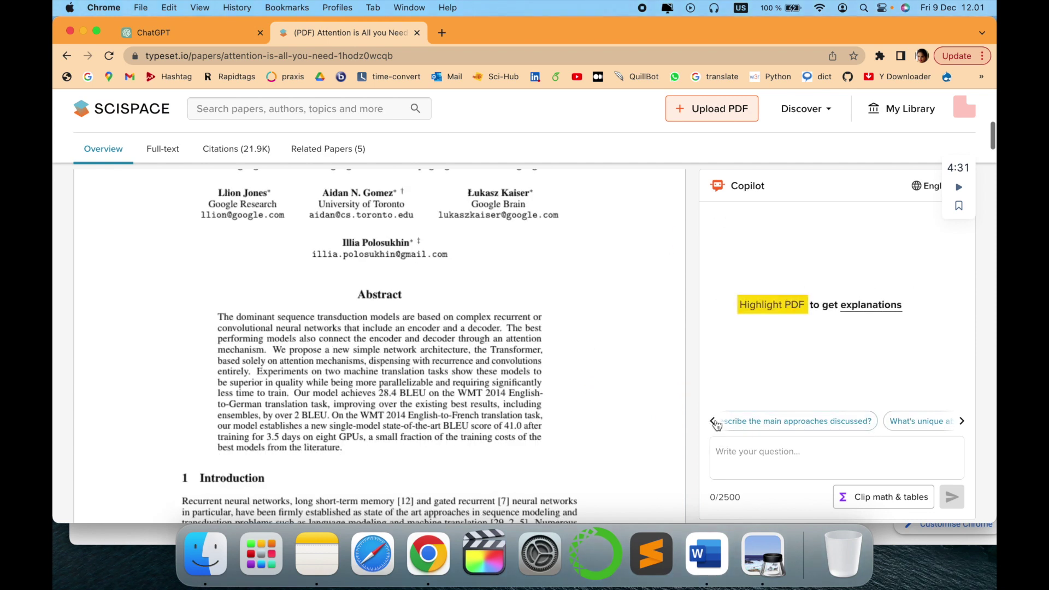
Step: Cycle Copilot's suggestion chips forward to questions like 'What does this paper conclude?'
left_click(713, 421)
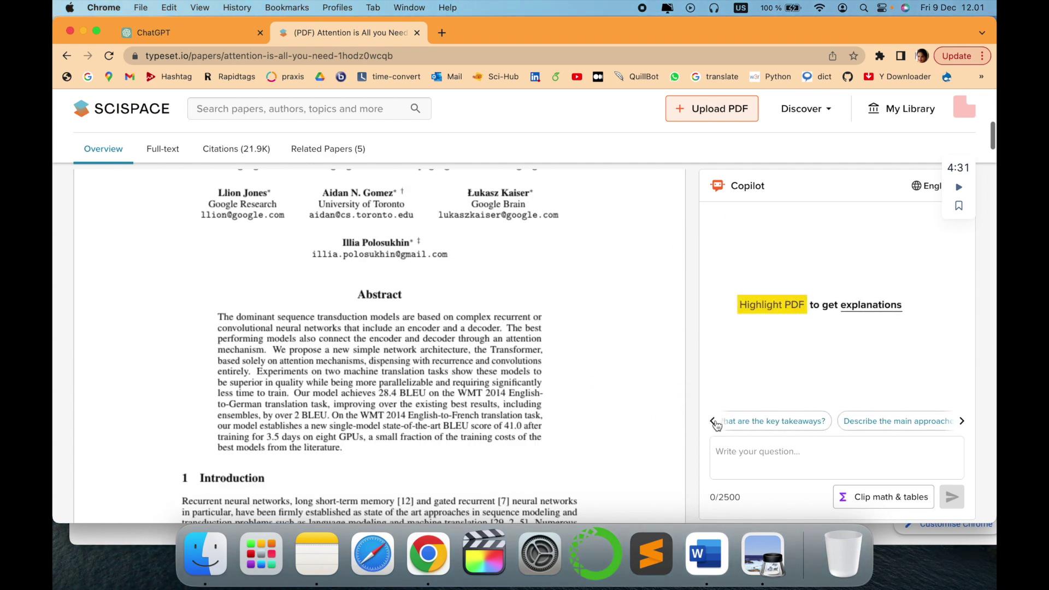
left_click(962, 421)
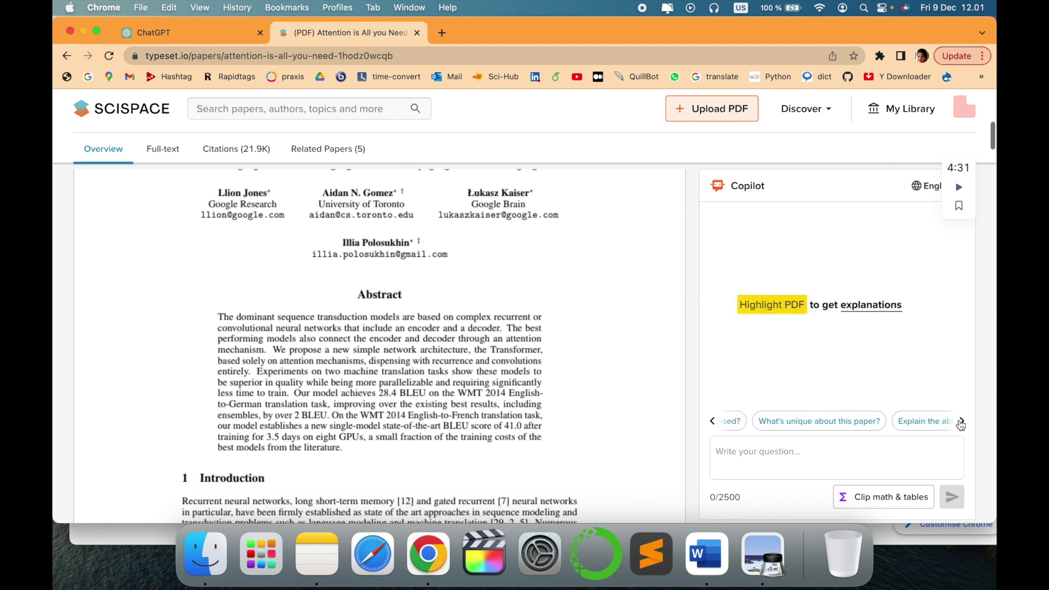
left_click(962, 422)
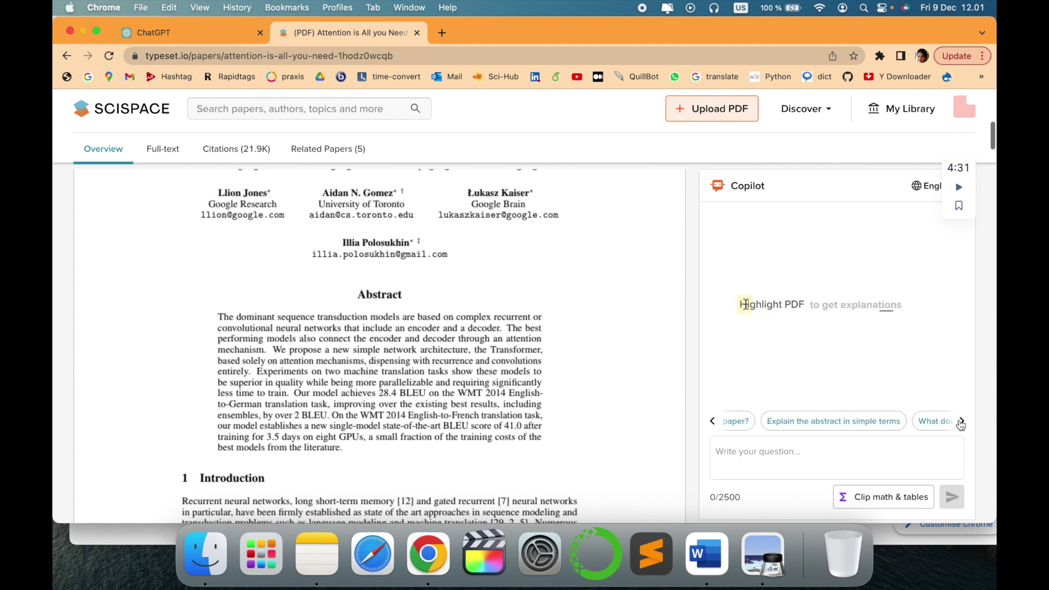
left_click(963, 428)
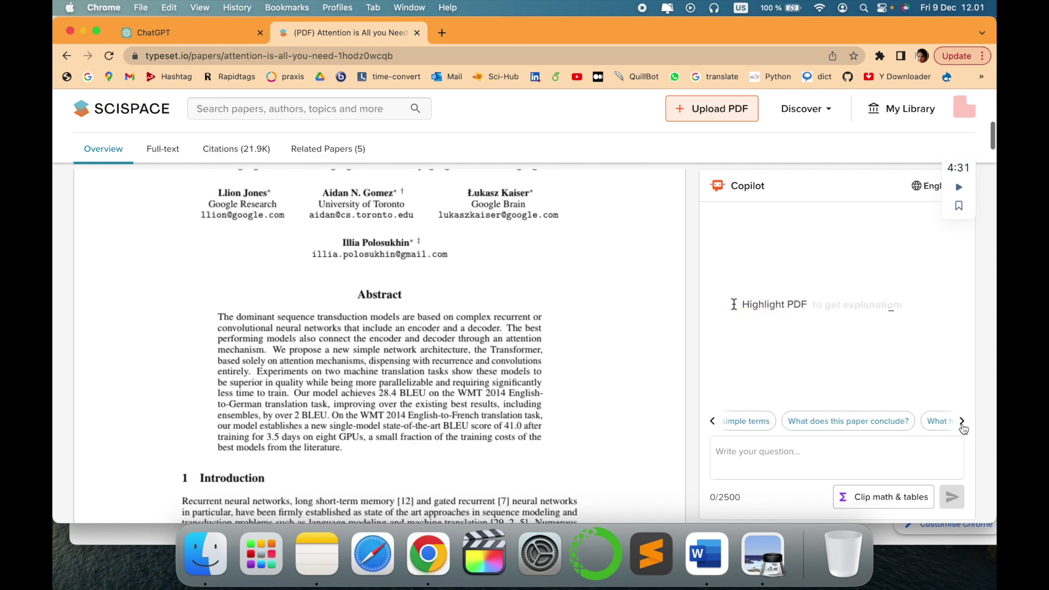
scroll(296, 440, "down", 2)
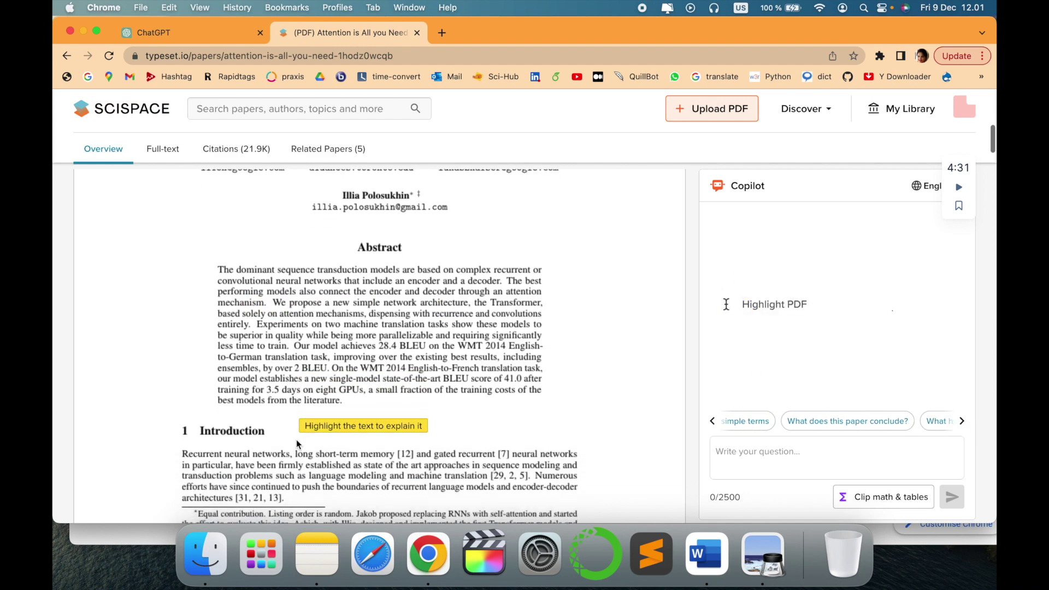
Step: Highlight the 'Recurrent models…' paragraph on page 2 so Copilot explains it
scroll(296, 439, "down", 3)
scroll(296, 440, "down", 5)
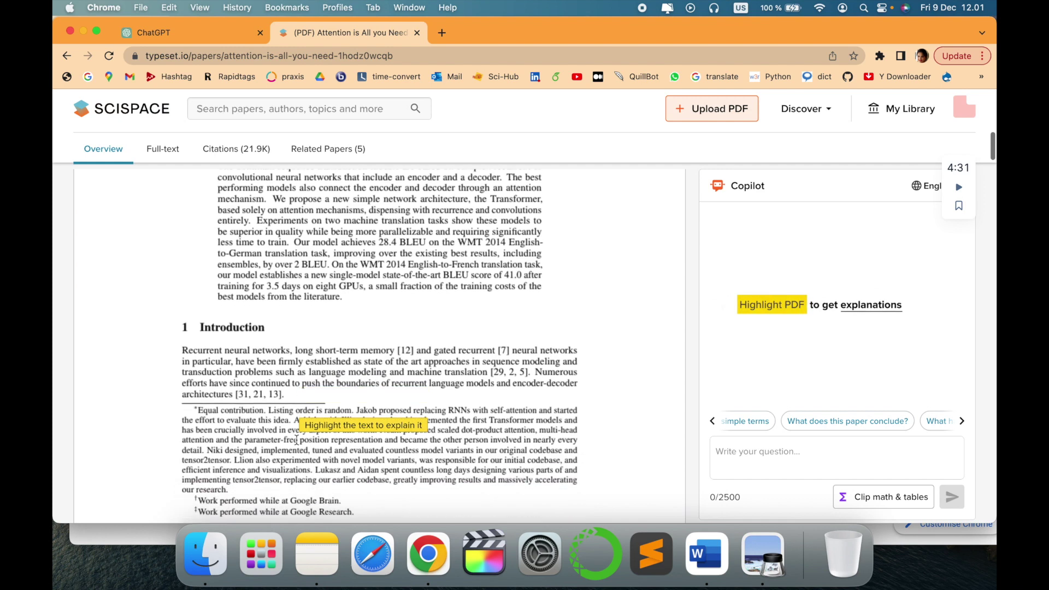
scroll(297, 440, "down", 8)
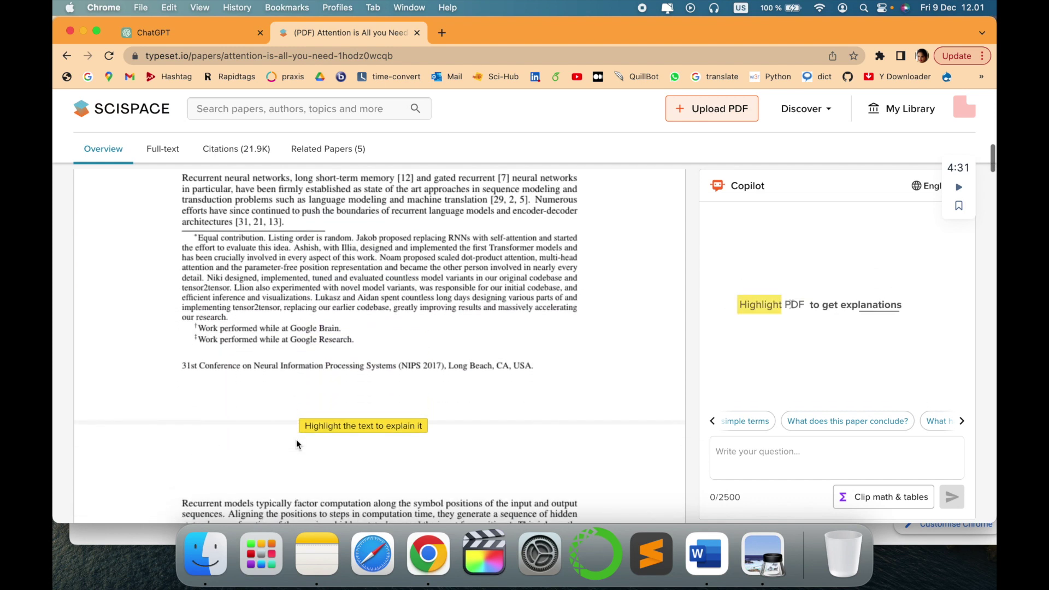
scroll(297, 440, "down", 2)
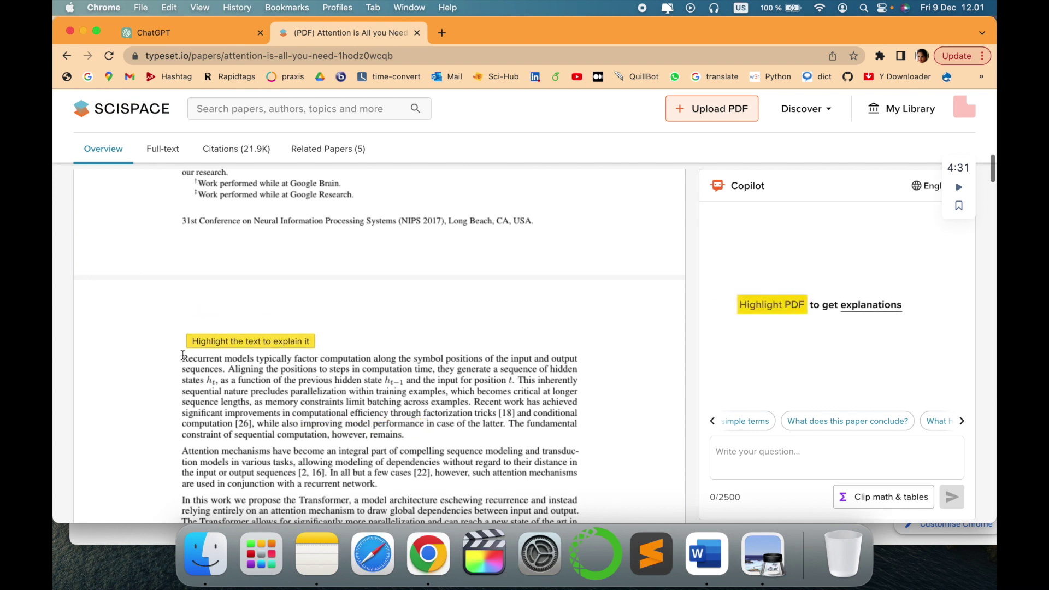
left_click_drag(182, 357, 252, 423)
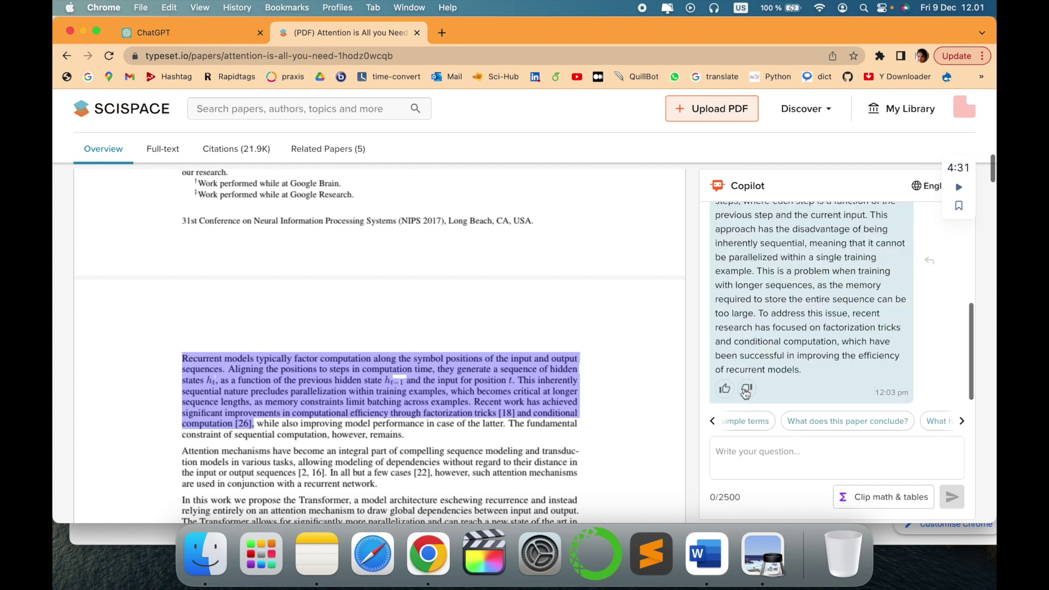
scroll(856, 301, "up", 3)
scroll(856, 301, "up", 2)
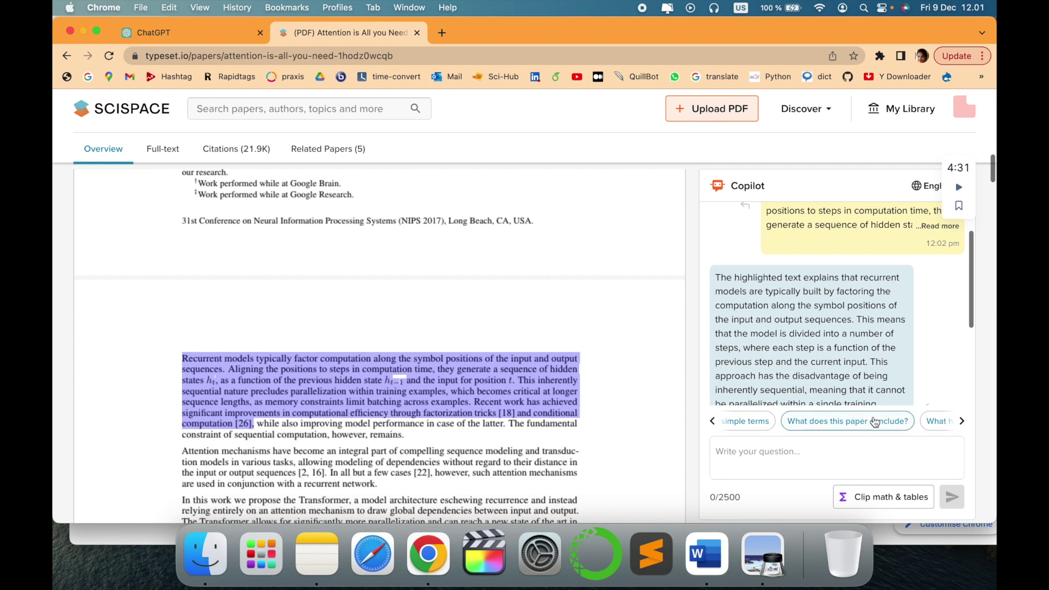
scroll(615, 431, "down", 10)
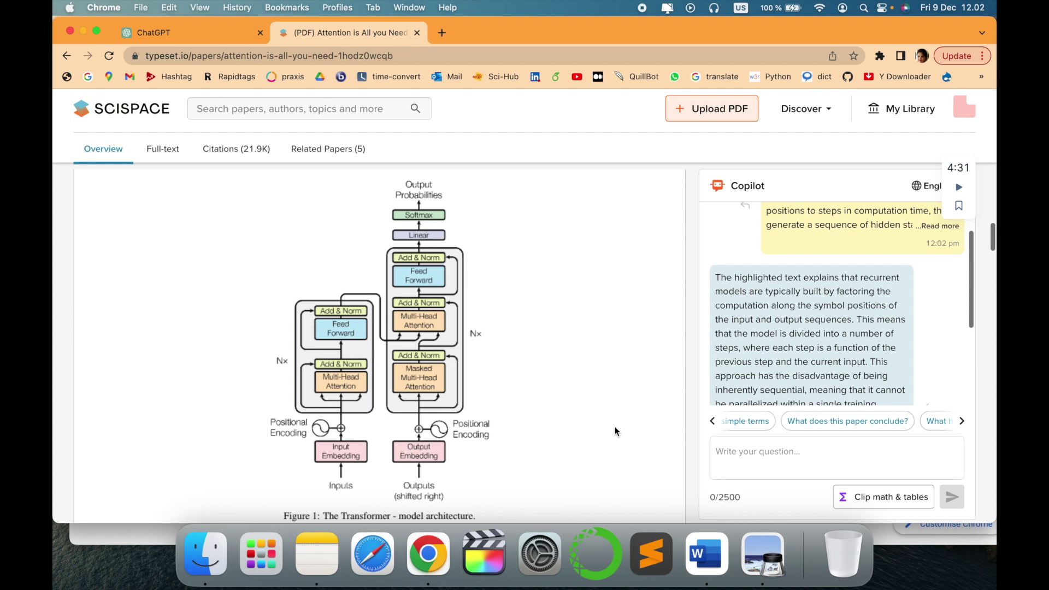
Step: Clip Figure 1, the Transformer architecture diagram, from the paper
scroll(615, 432, "down", 1)
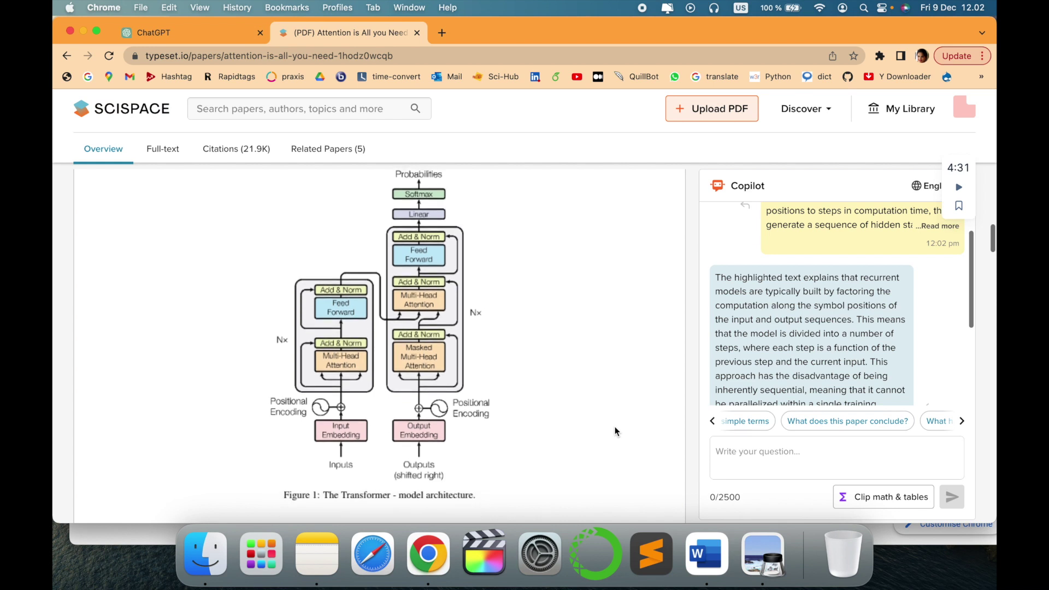
scroll(615, 432, "down", 1)
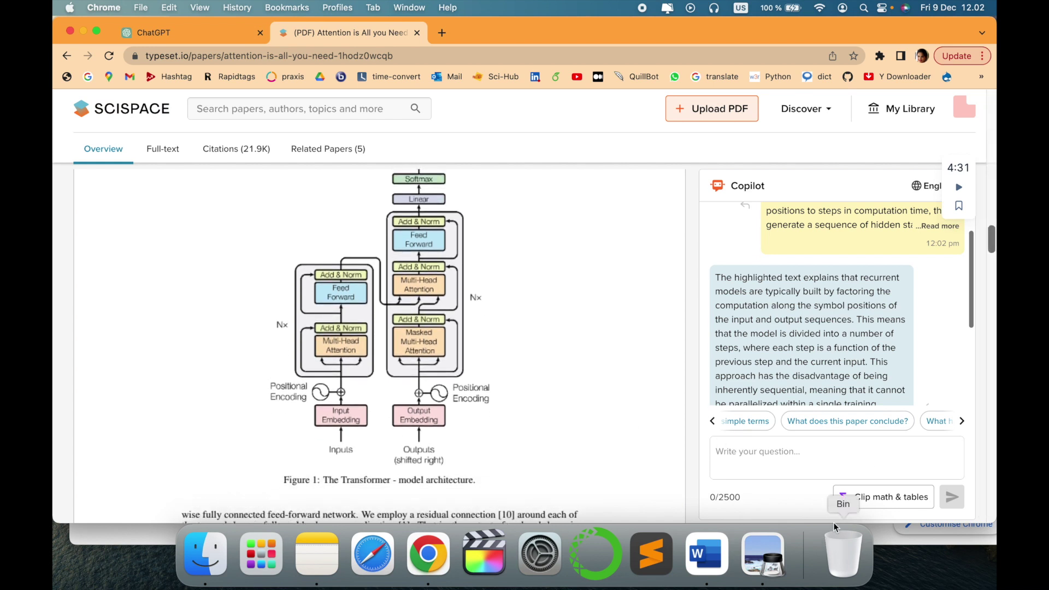
left_click(886, 504)
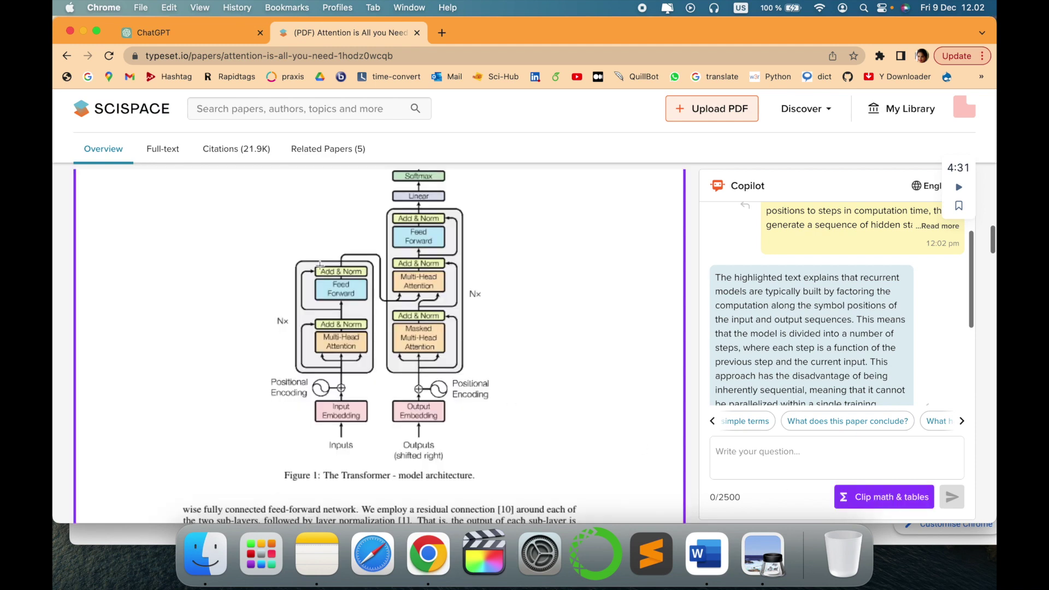
left_click_drag(242, 214, 535, 470)
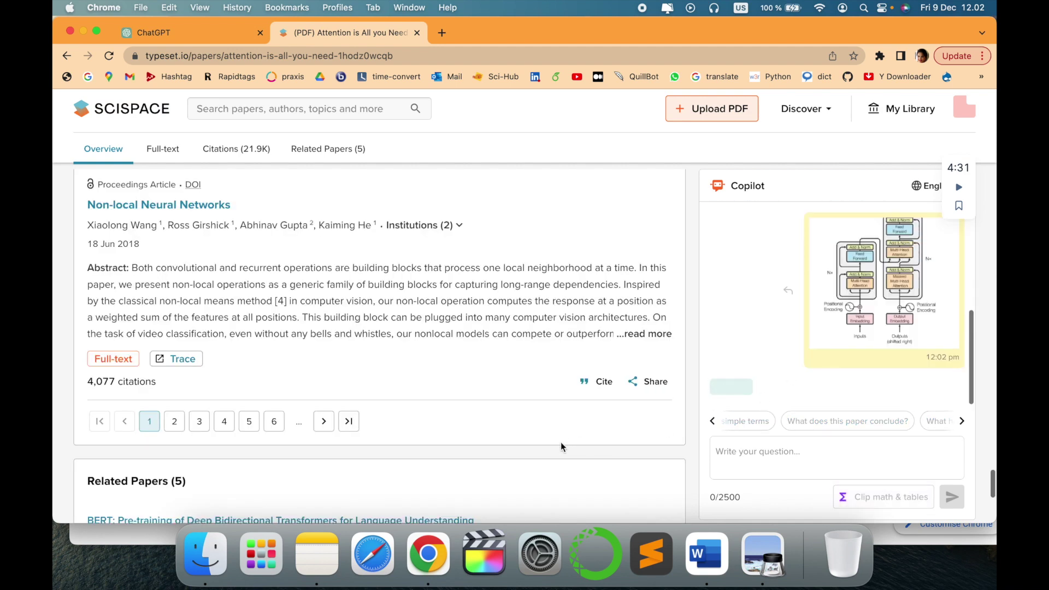
Step: Rate Copilot's layer-by-layer architecture explanation as helpful
scroll(556, 443, "up", 1)
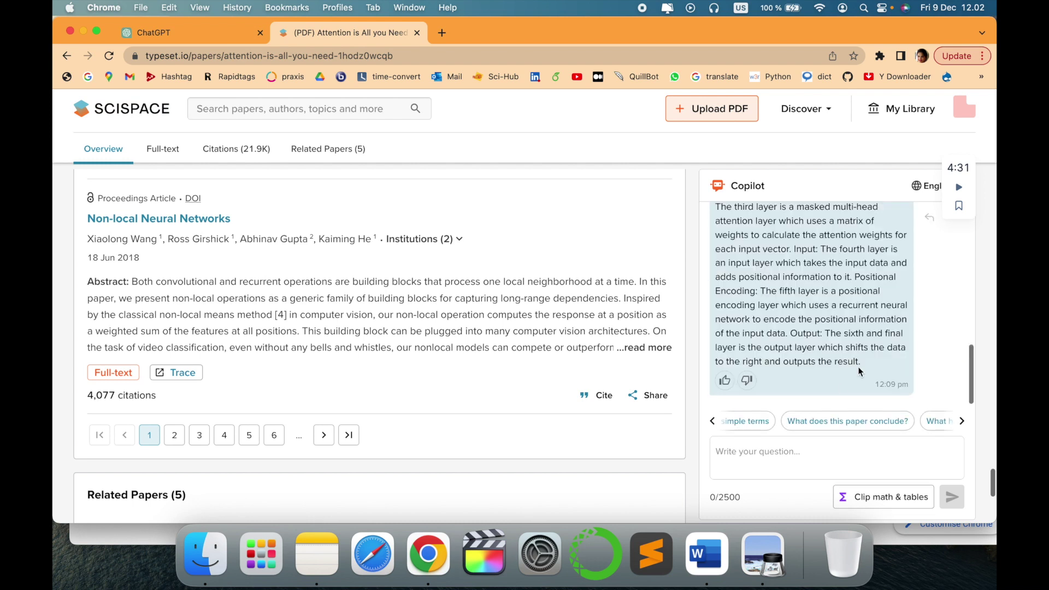
scroll(863, 365, "up", 5)
scroll(864, 364, "up", 3)
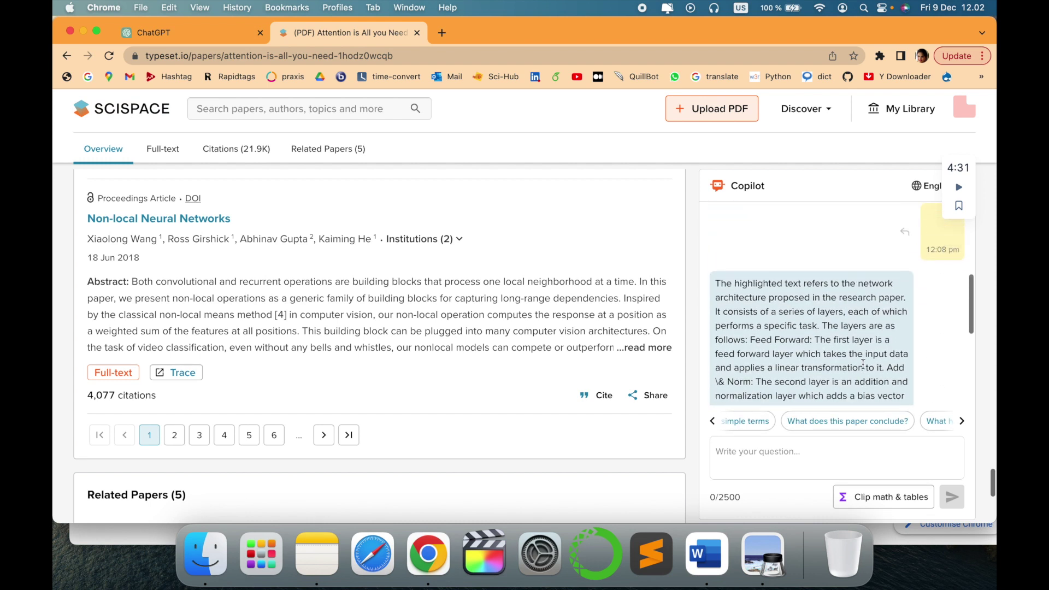
scroll(863, 366, "down", 2)
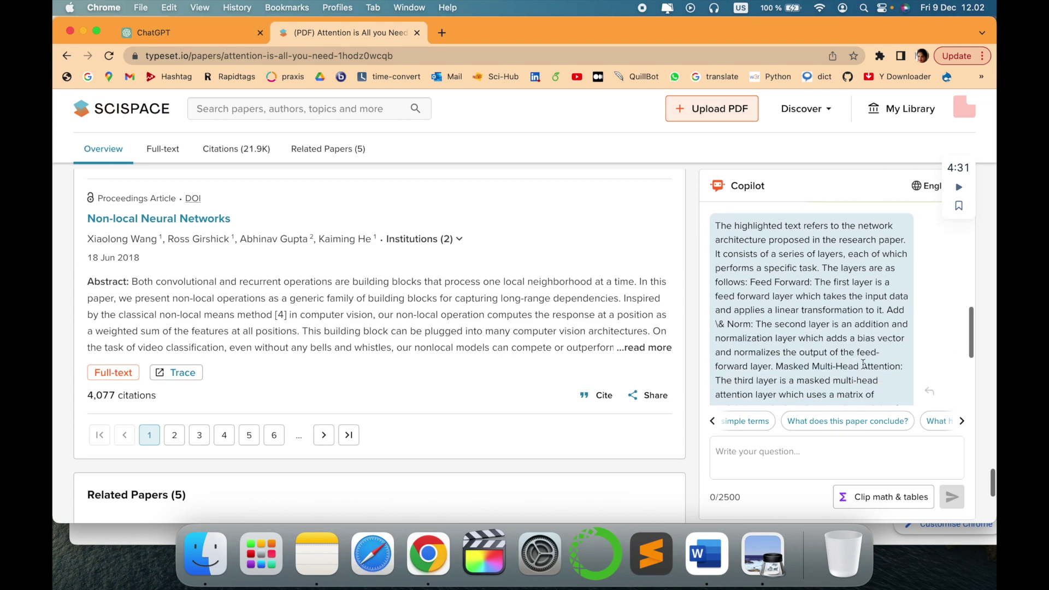
scroll(863, 364, "down", 6)
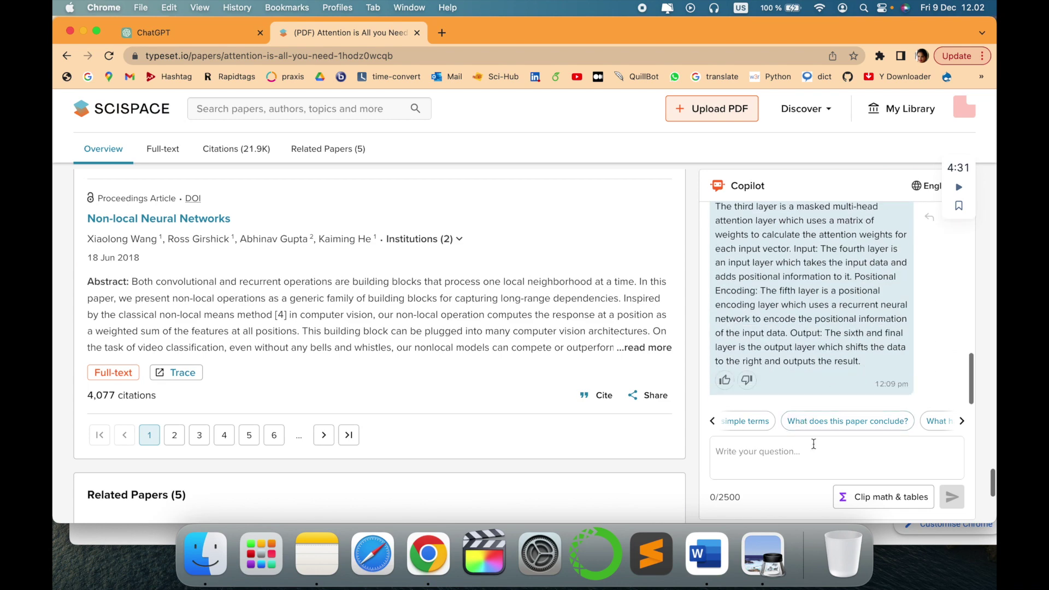
left_click(726, 383)
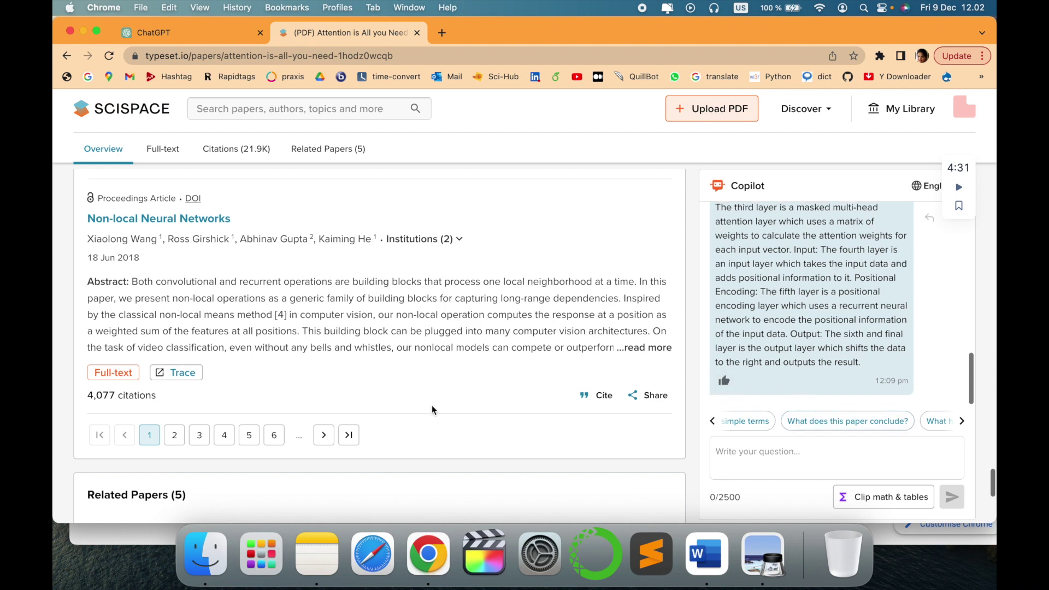
scroll(468, 428, "down", 5)
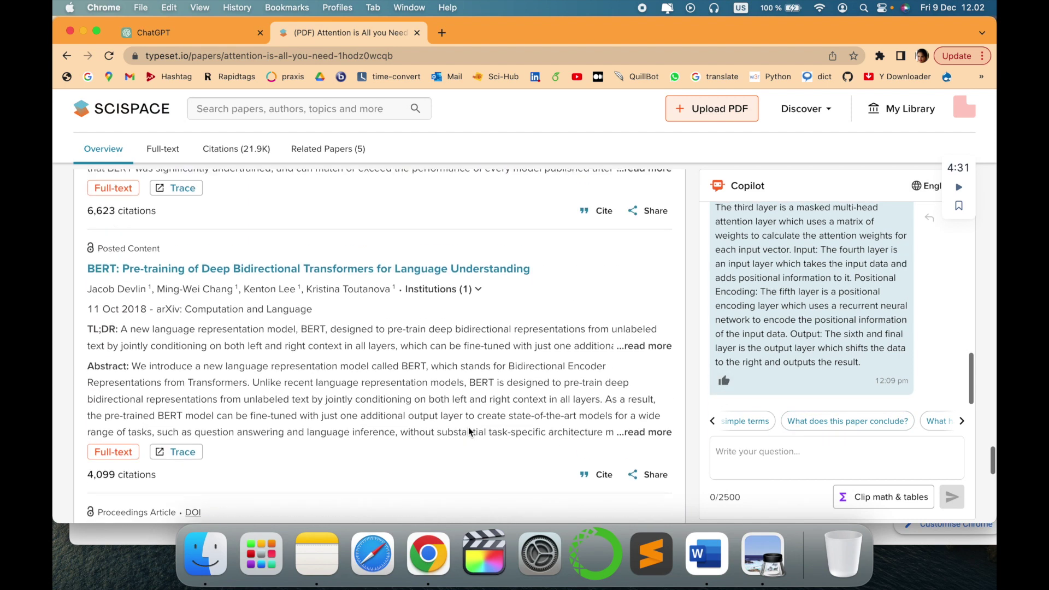
scroll(467, 427, "up", 5)
Step: Show the full text and pick the 'Explain the abstract in simple terms' suggestion
left_click(162, 148)
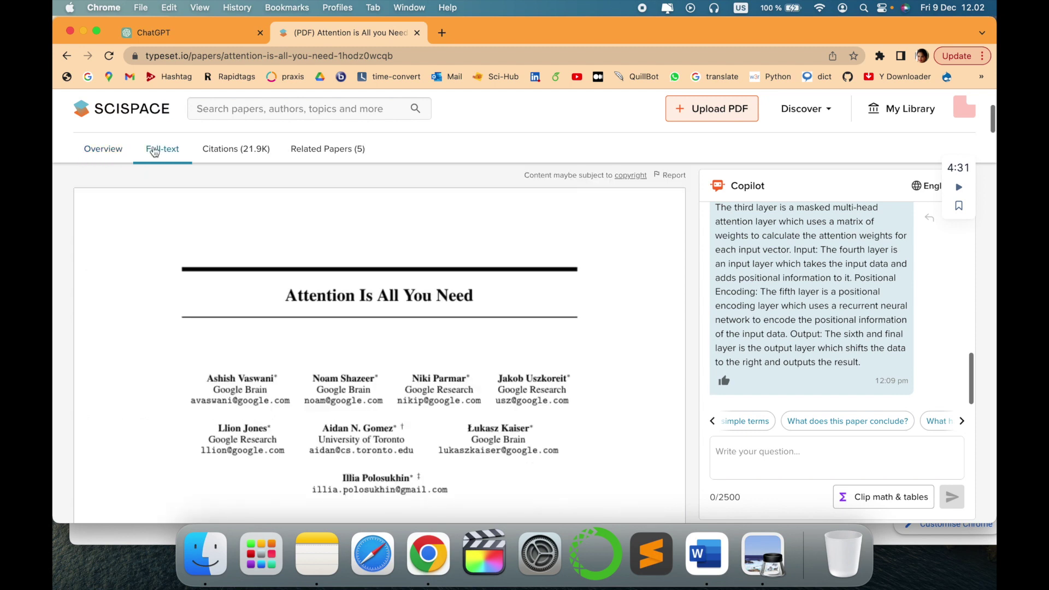
scroll(405, 443, "down", 10)
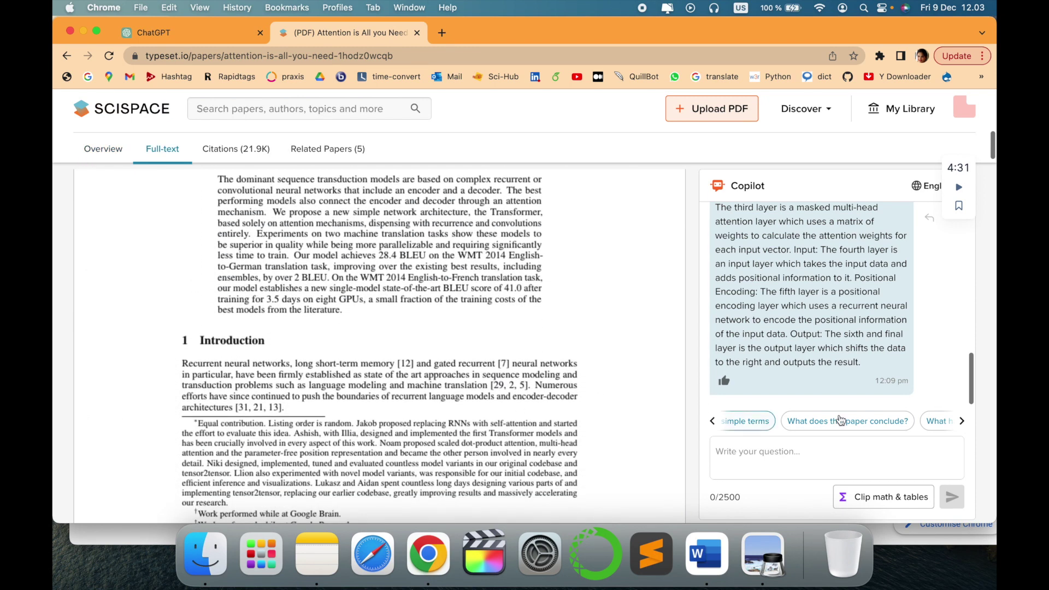
left_click(712, 421)
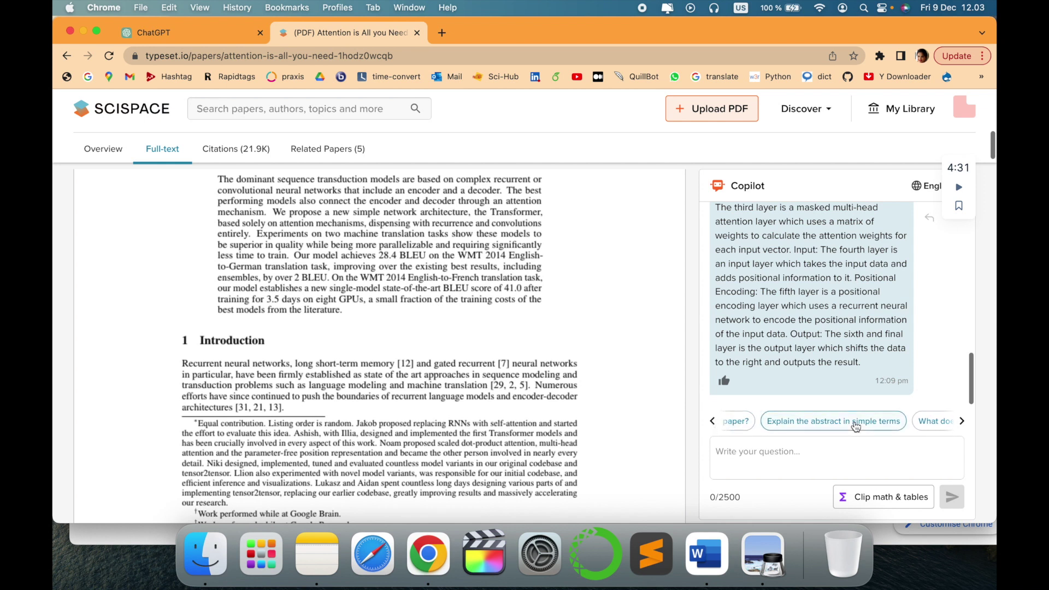
left_click(712, 422)
left_click(713, 422)
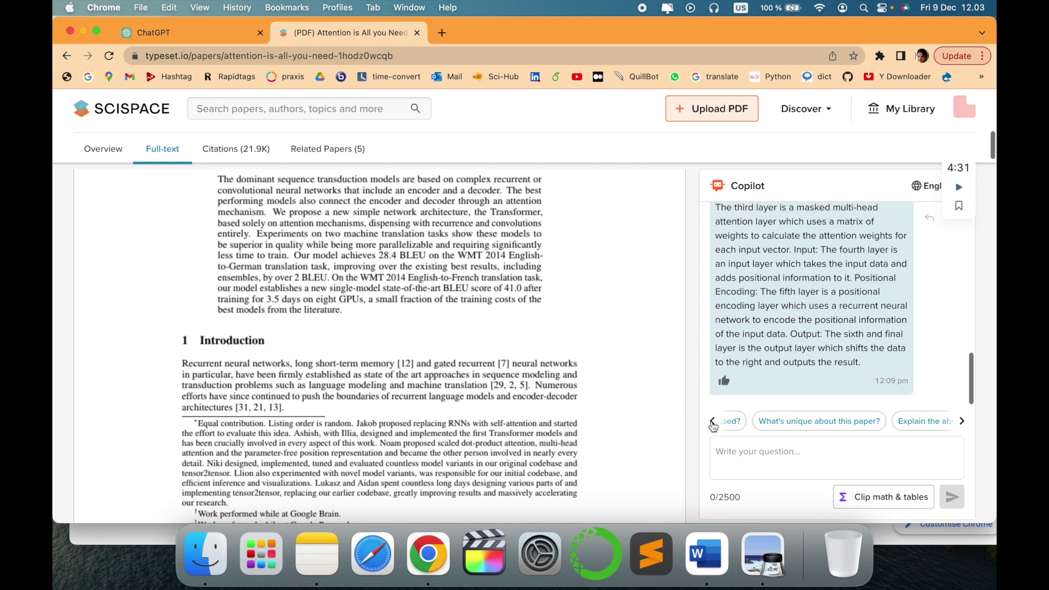
scroll(842, 422, "right", 3)
left_click(863, 426)
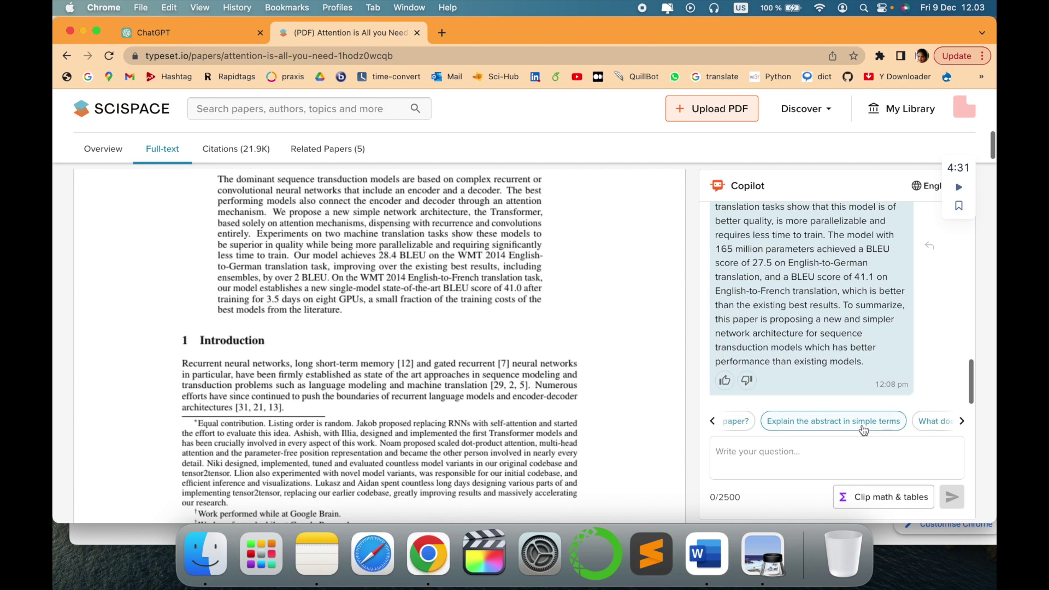
Step: Read through Copilot's plain-terms summary citing BLEU 27.5 English-German and 41.1 English-French
scroll(921, 249, "up", 3)
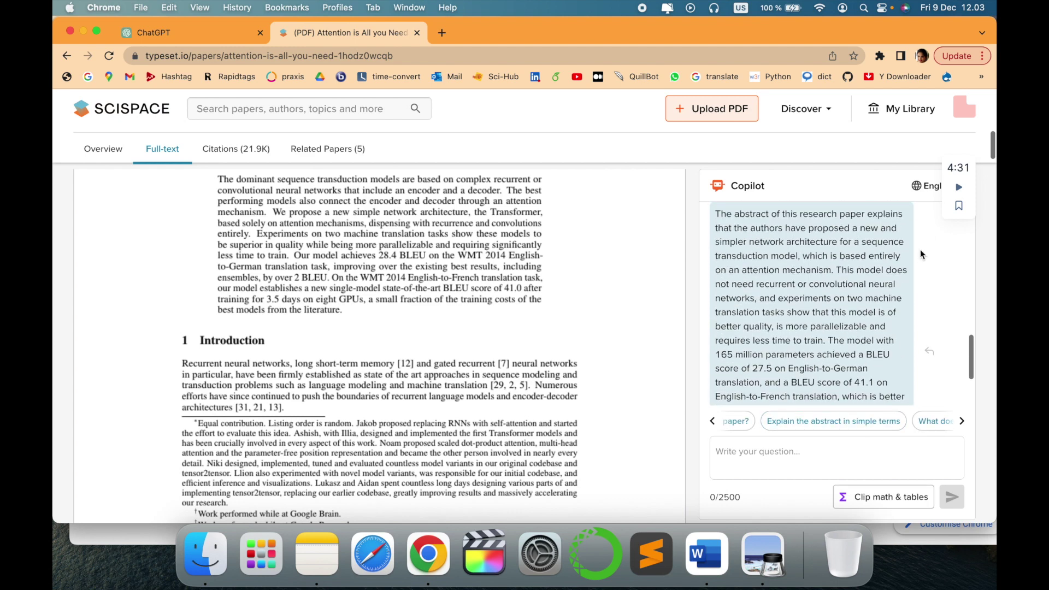
scroll(921, 250, "up", 1)
scroll(920, 253, "down", 3)
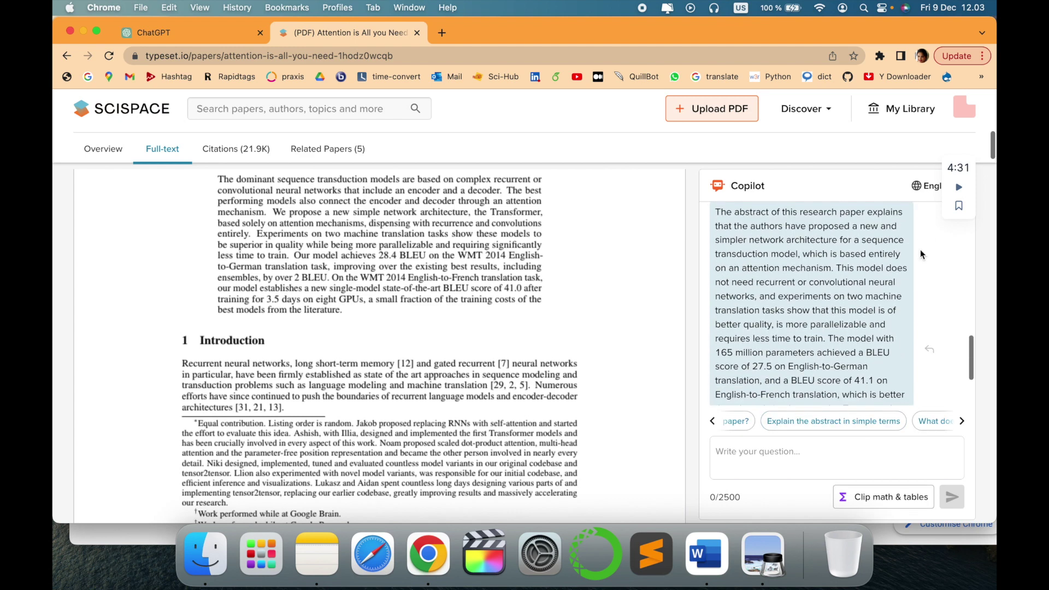
scroll(920, 249, "down", 2)
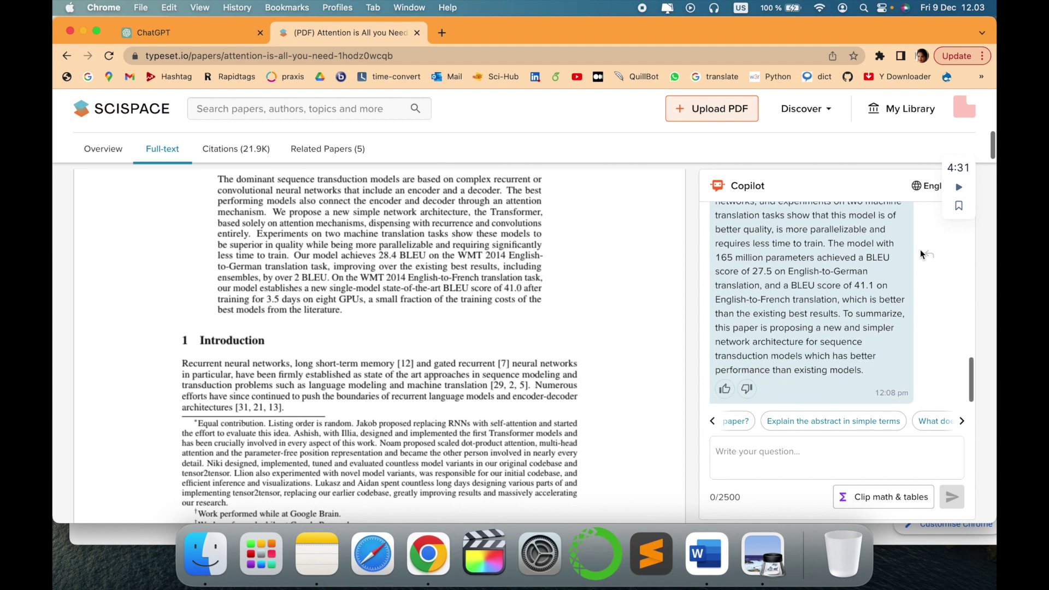
scroll(671, 430, "down", 3)
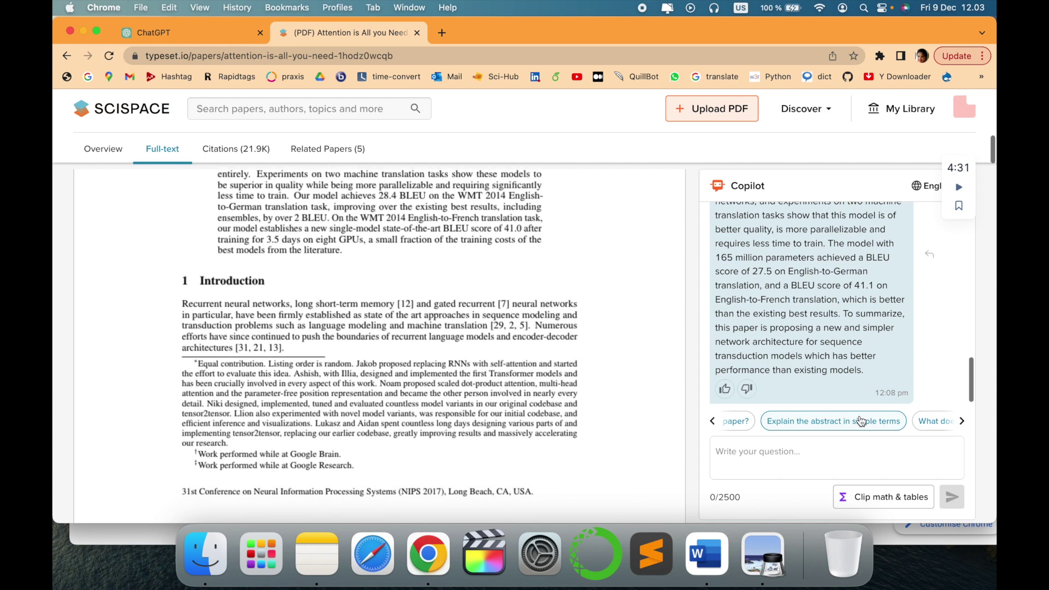
scroll(671, 429, "down", 5)
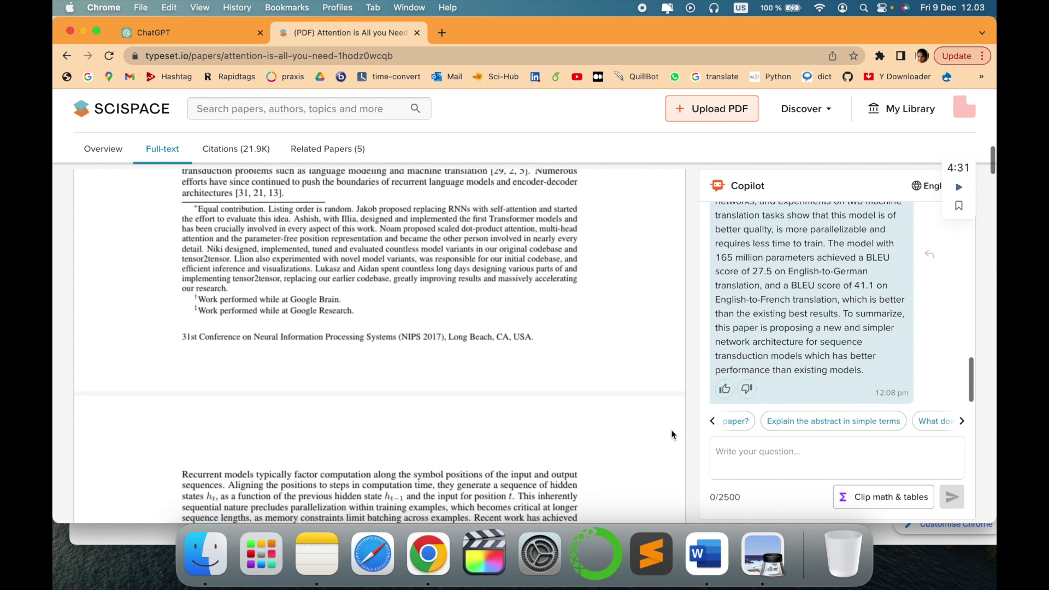
scroll(670, 437, "up", 5)
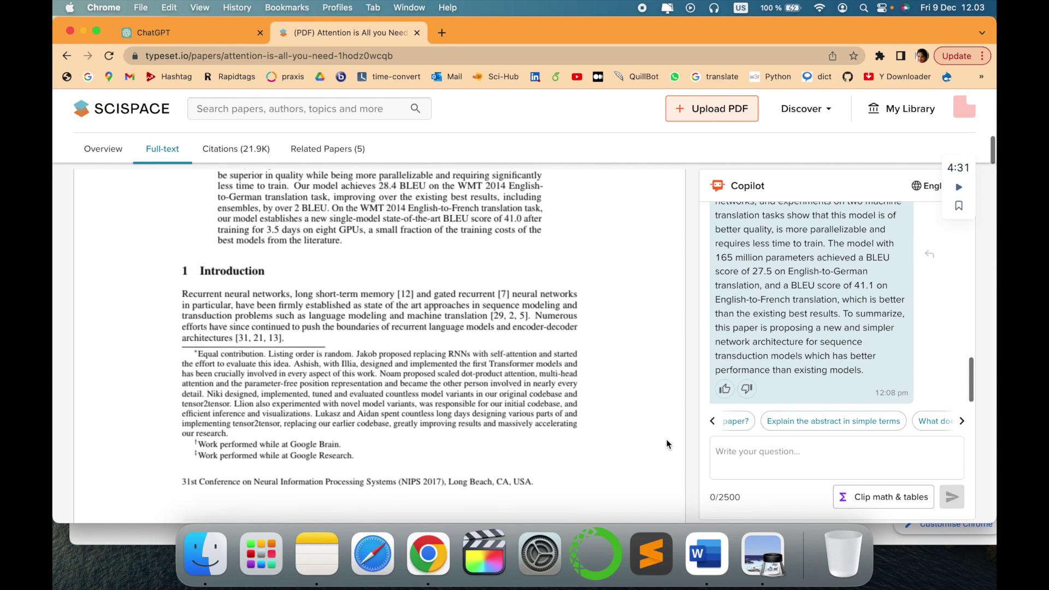
scroll(918, 337, "up", 5)
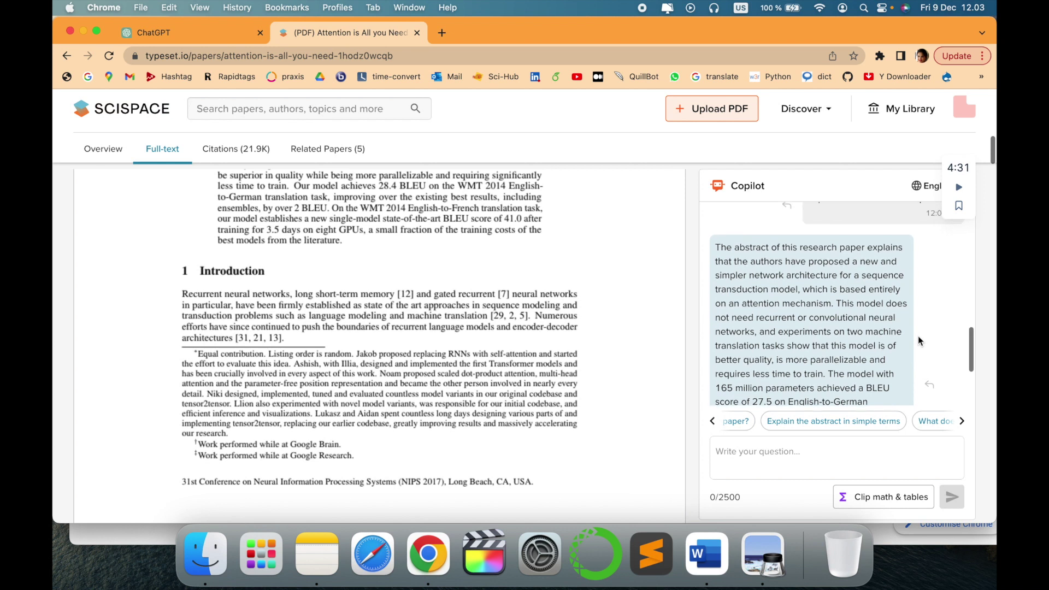
scroll(635, 358, "up", 2)
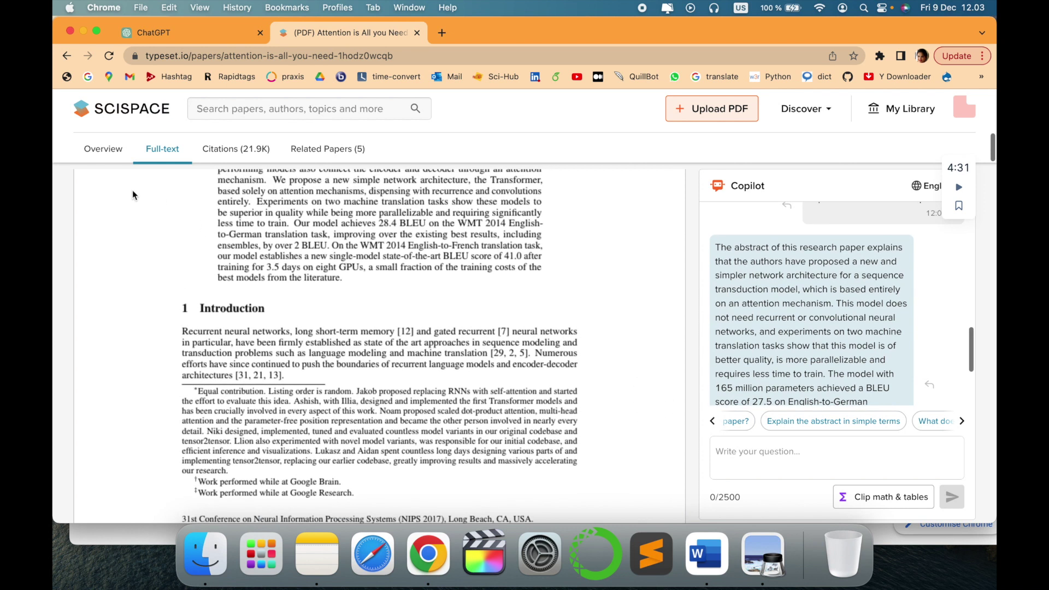
Step: Return to the home page via the SCISPACE logo and browse its popular papers and trending topics
left_click(117, 116)
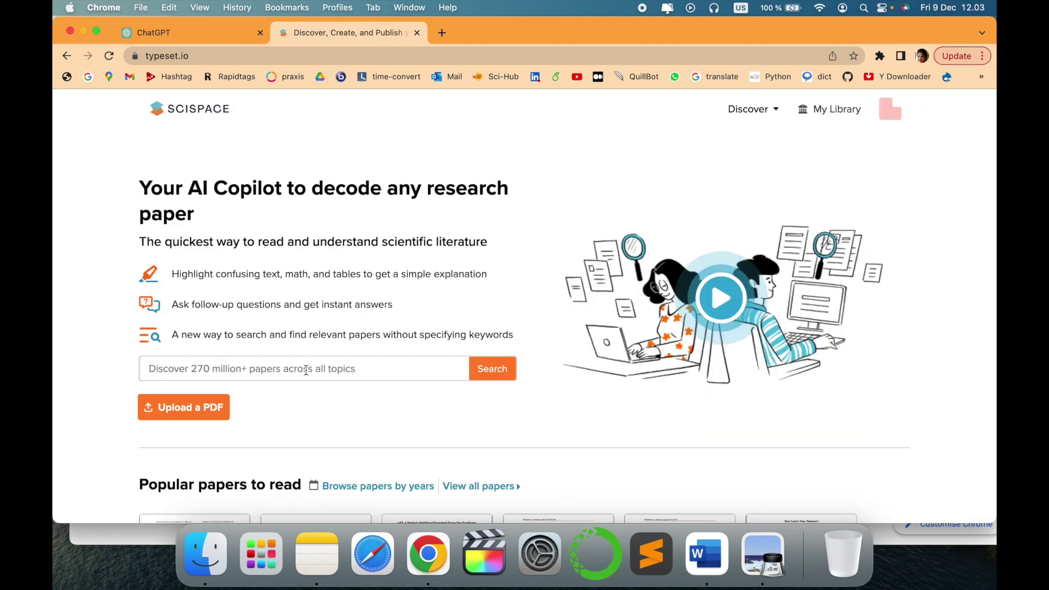
scroll(323, 406, "down", 3)
scroll(324, 414, "down", 2)
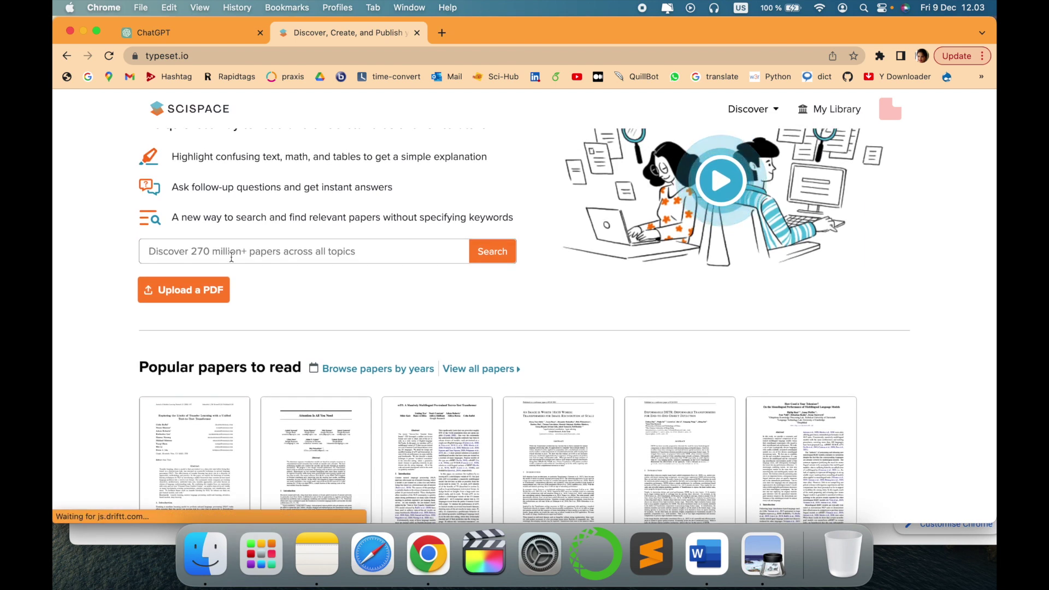
scroll(456, 321, "down", 1)
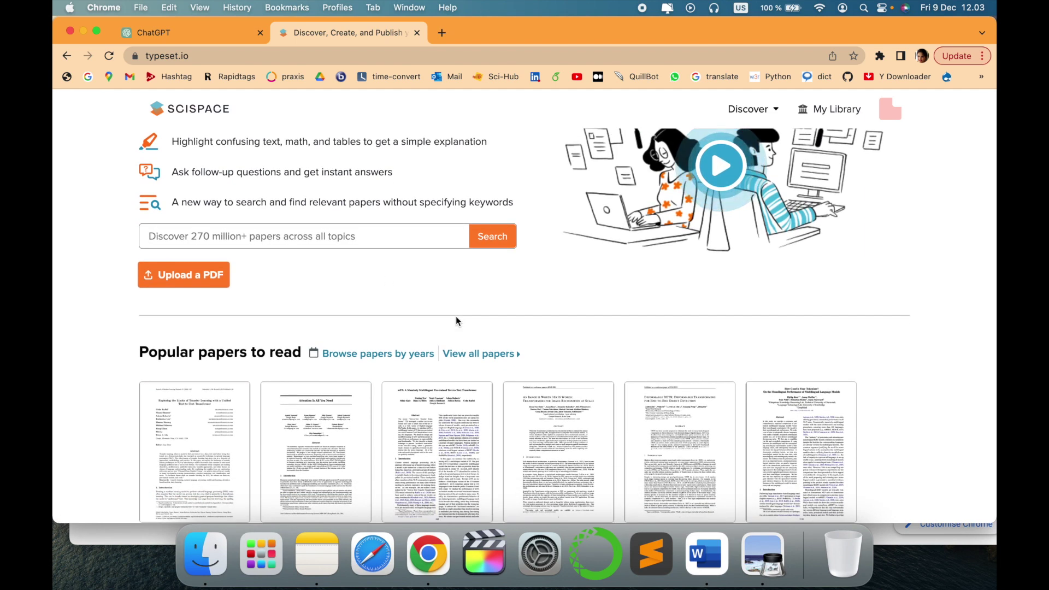
scroll(457, 321, "down", 10)
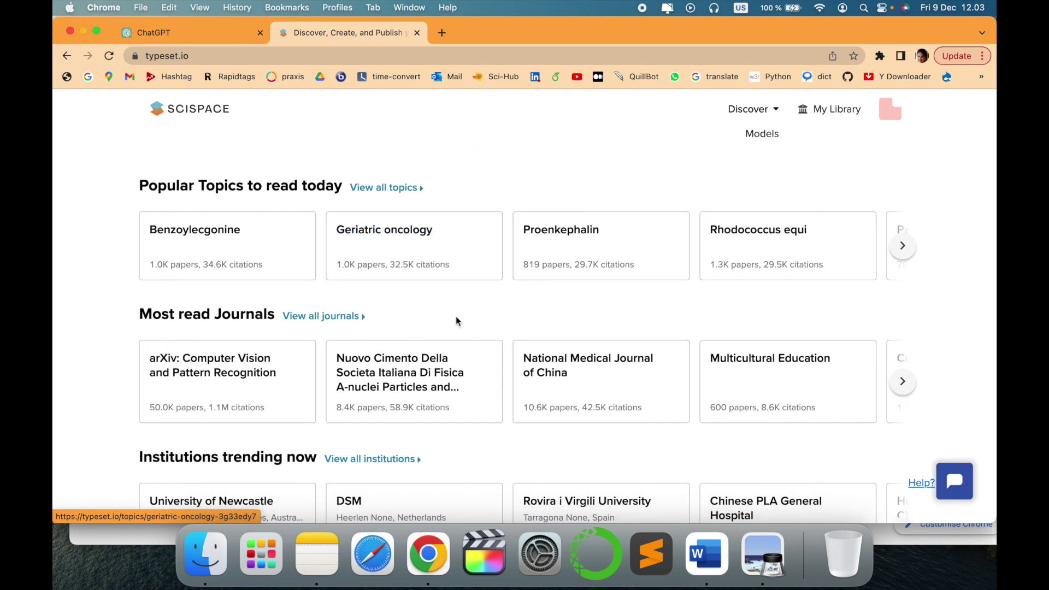
scroll(458, 322, "up", 5)
scroll(459, 322, "up", 10)
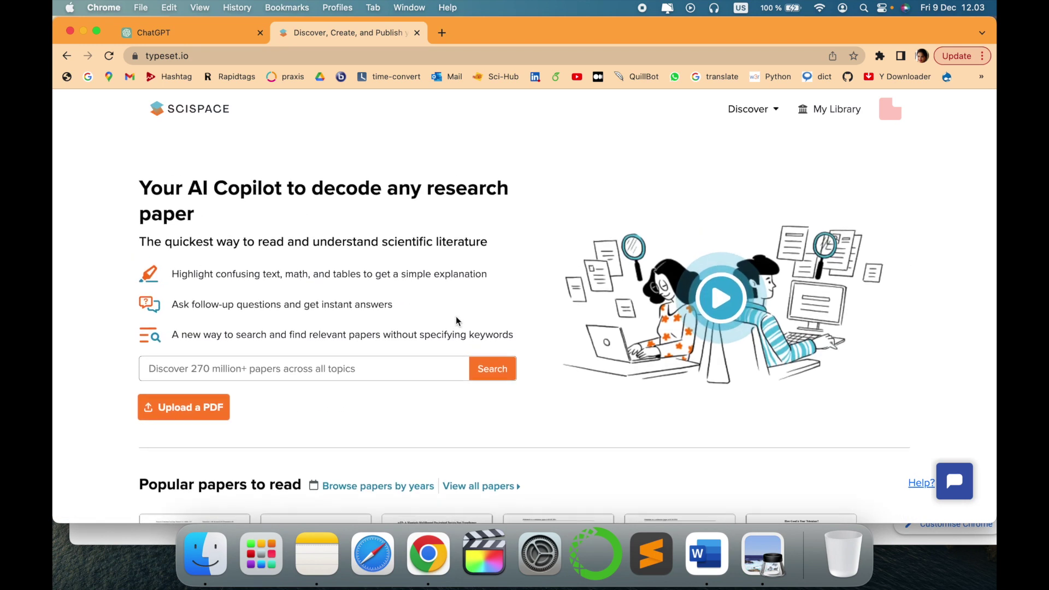